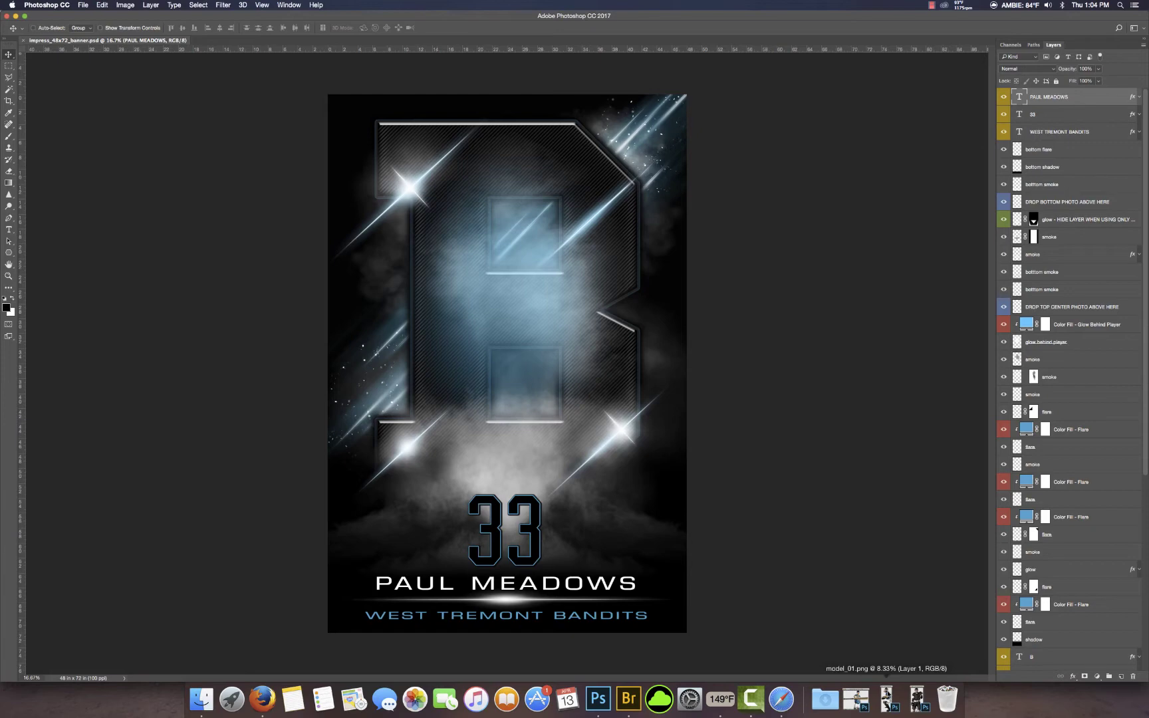
- Restore the catcher photo model_01.png from the Dock beside the banner template
click(886, 698)
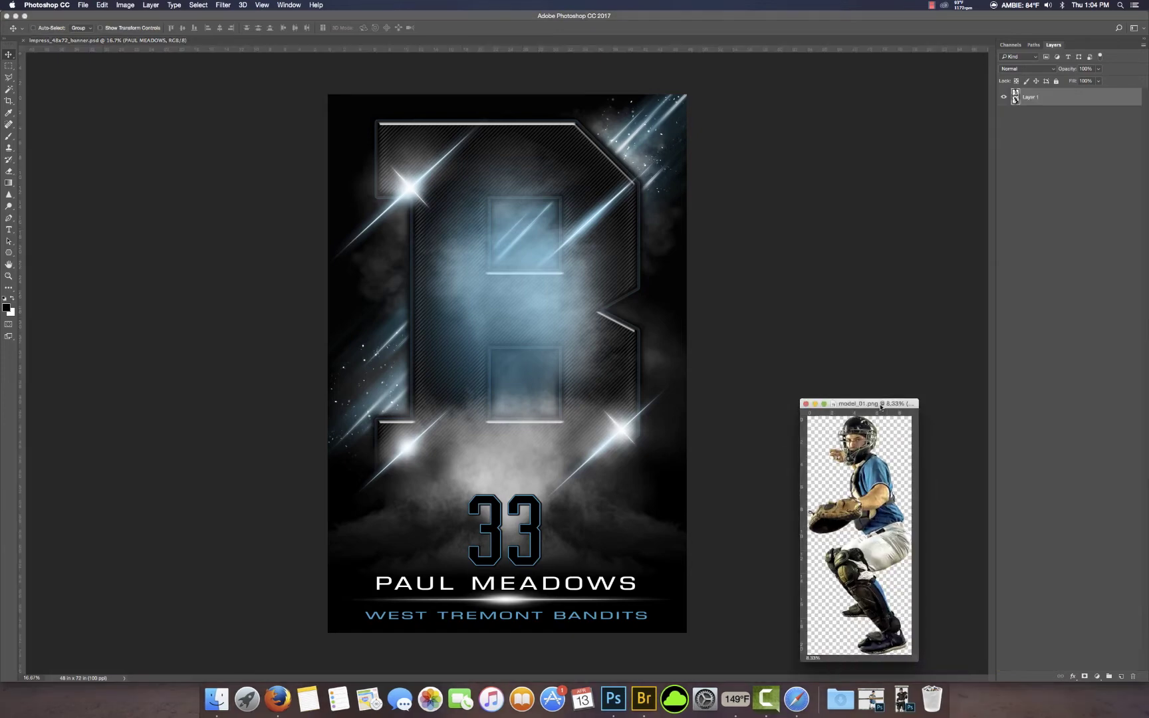
- Drop the catcher into the banner as Layer 1 above the top-center placeholder, raised over the letter
drag(880, 407, 868, 369)
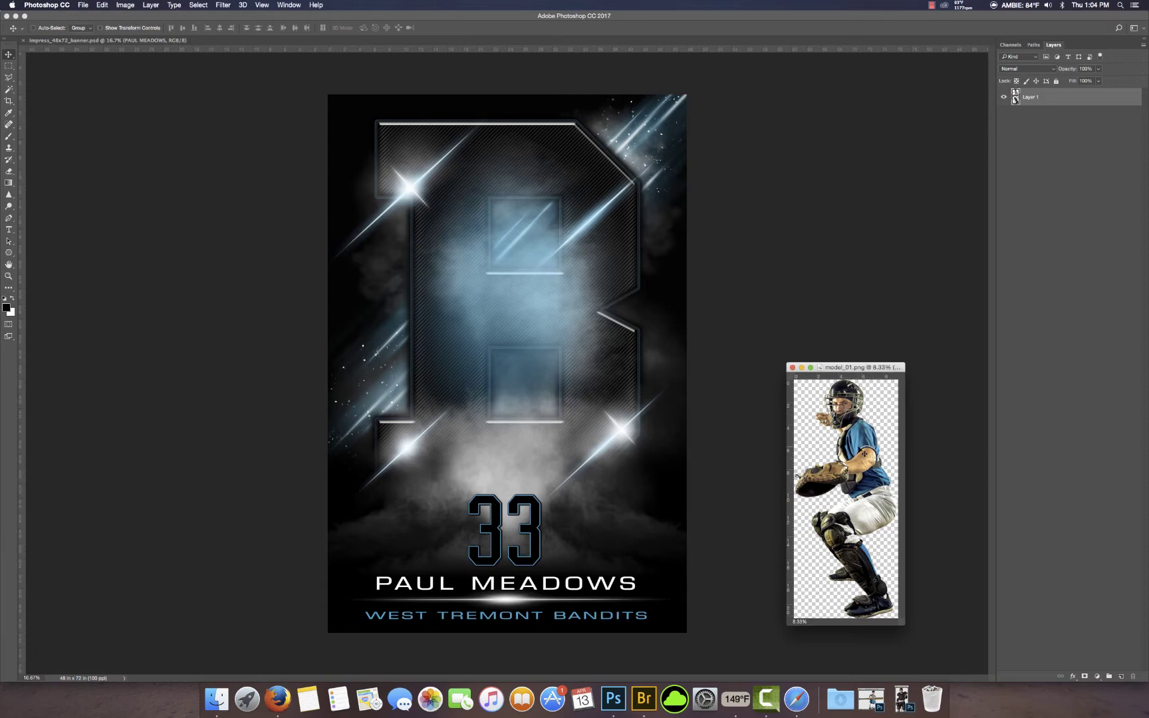
drag(870, 444, 538, 352)
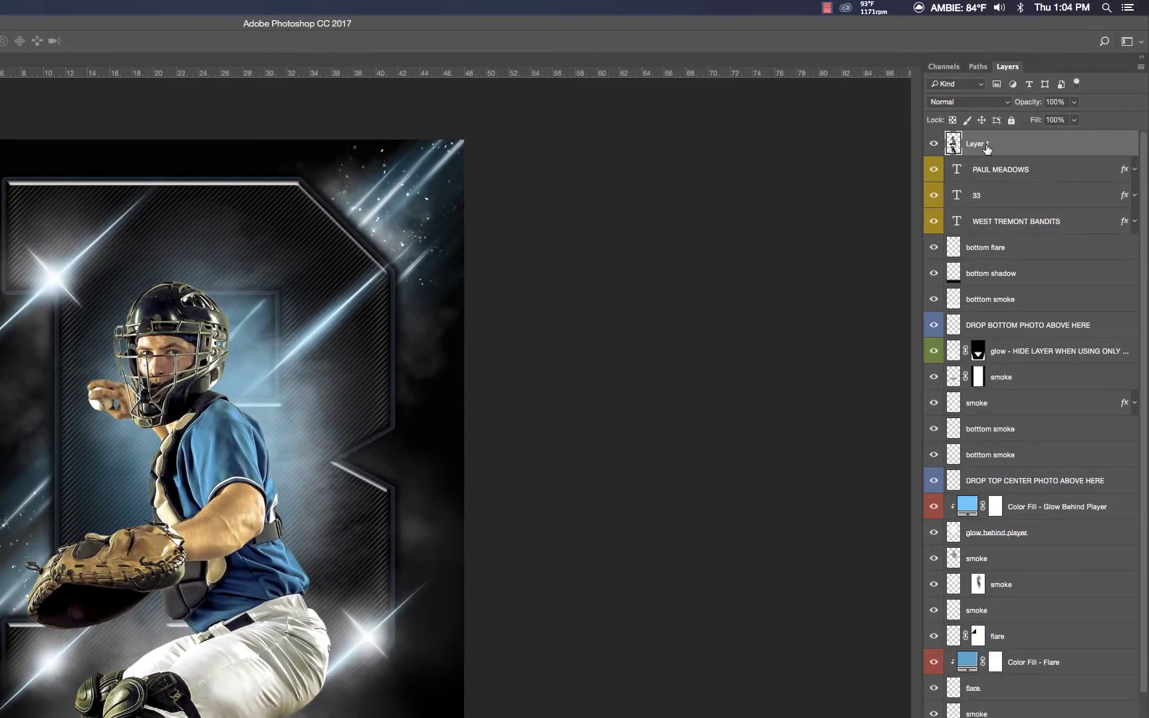
drag(987, 148, 1005, 466)
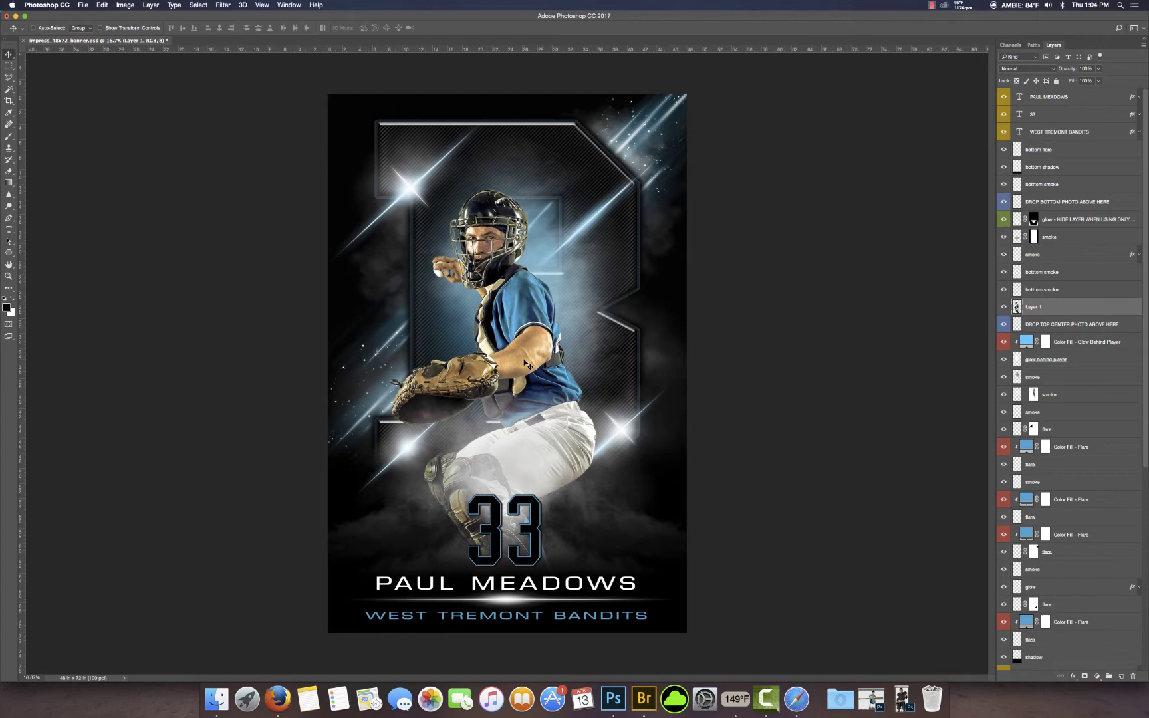
drag(530, 338, 528, 305)
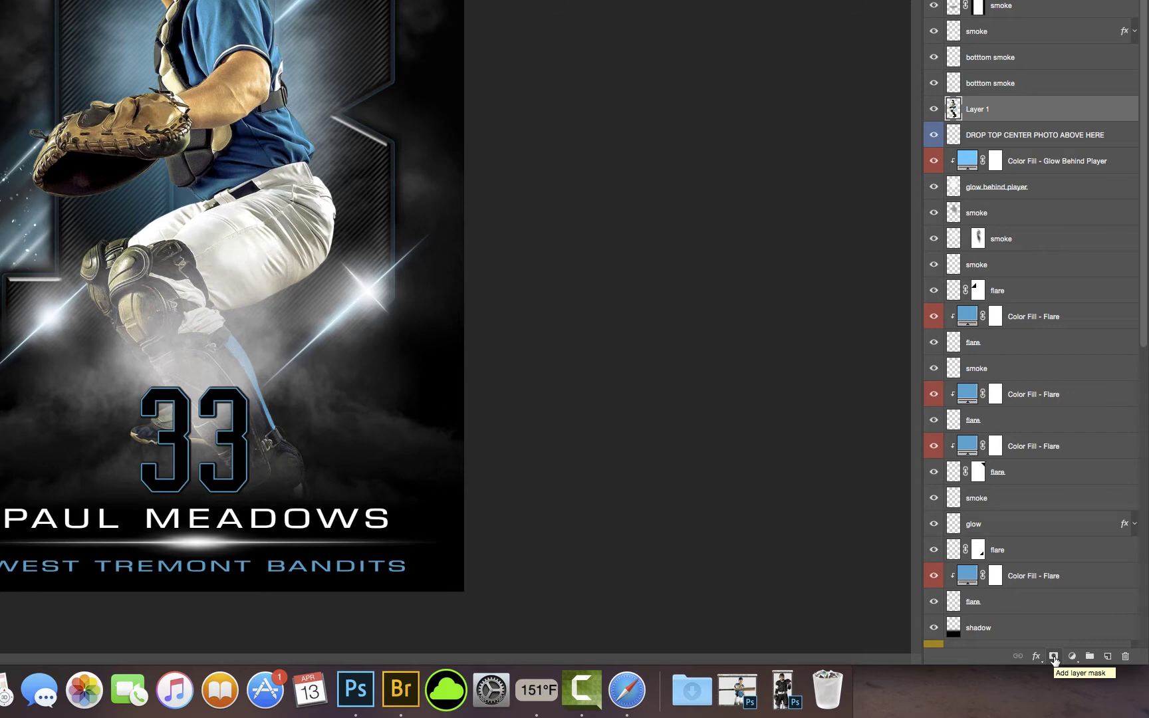
- Mask Layer 1 and fade the catcher's legs from above the 33 to the belt with a white-to-transparent gradient
click(1053, 657)
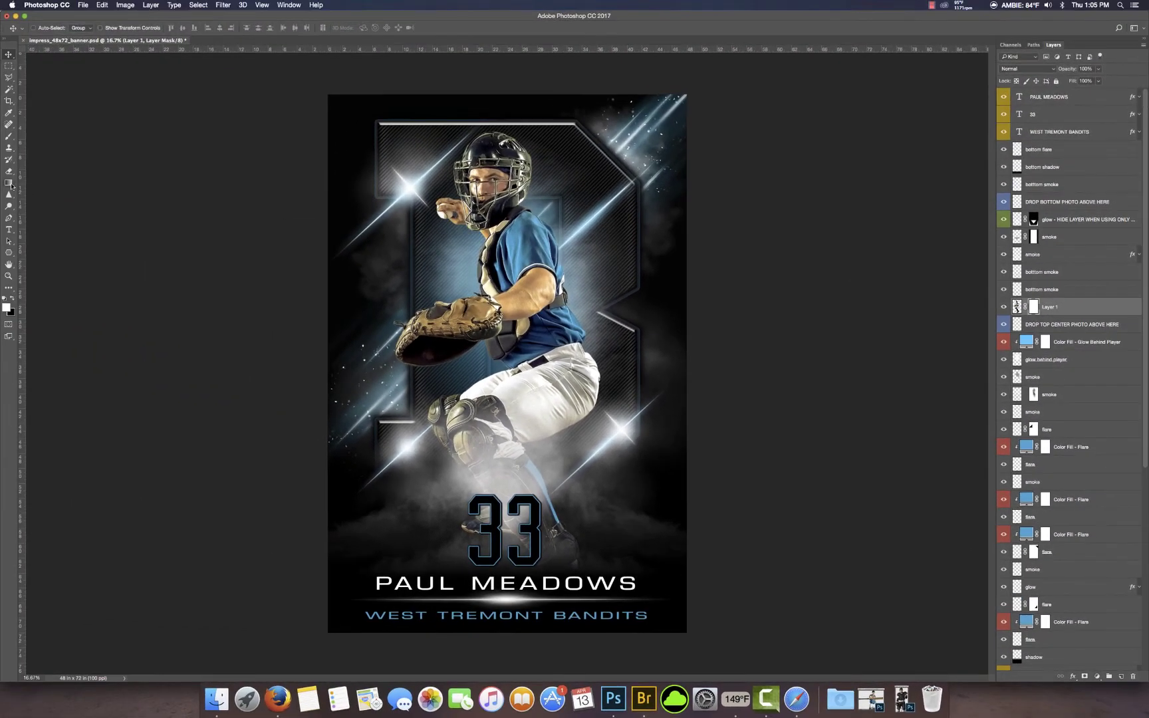
click(8, 183)
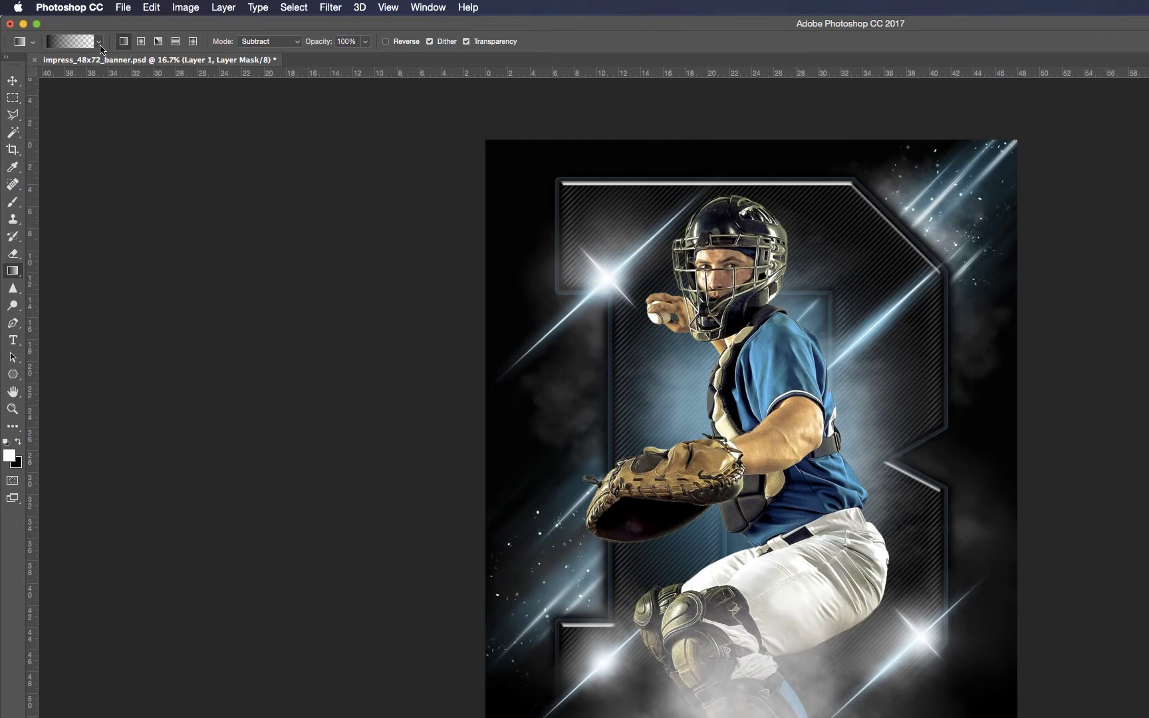
click(99, 42)
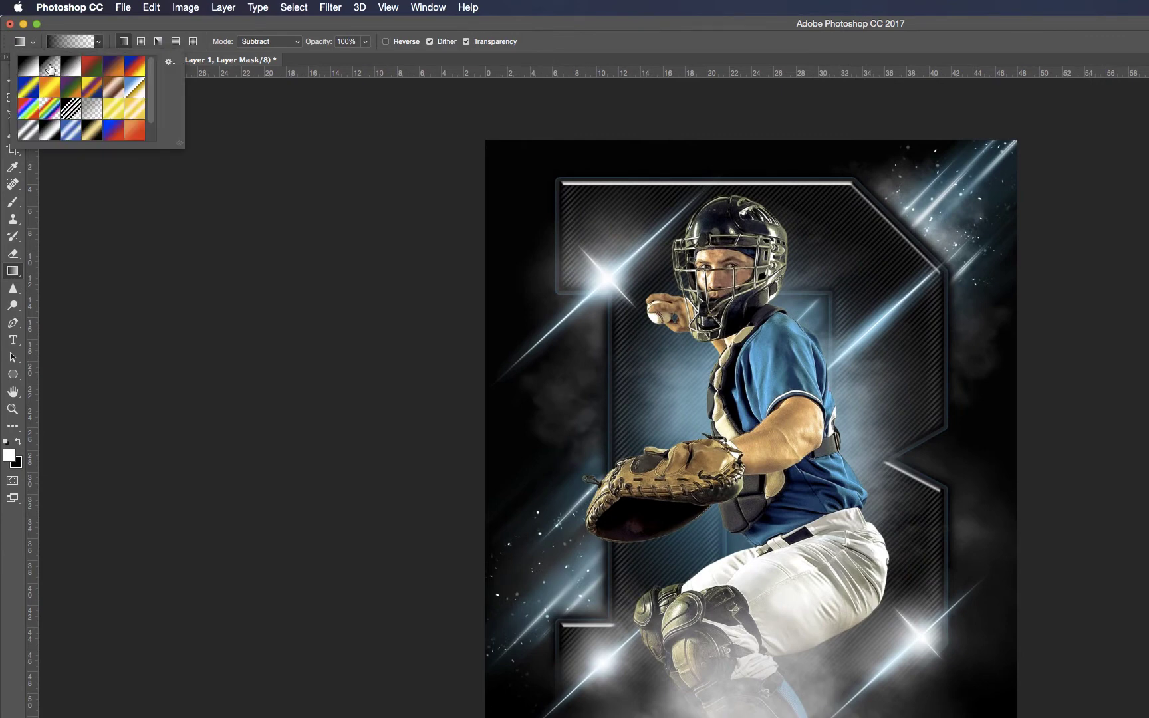
click(50, 69)
click(547, 39)
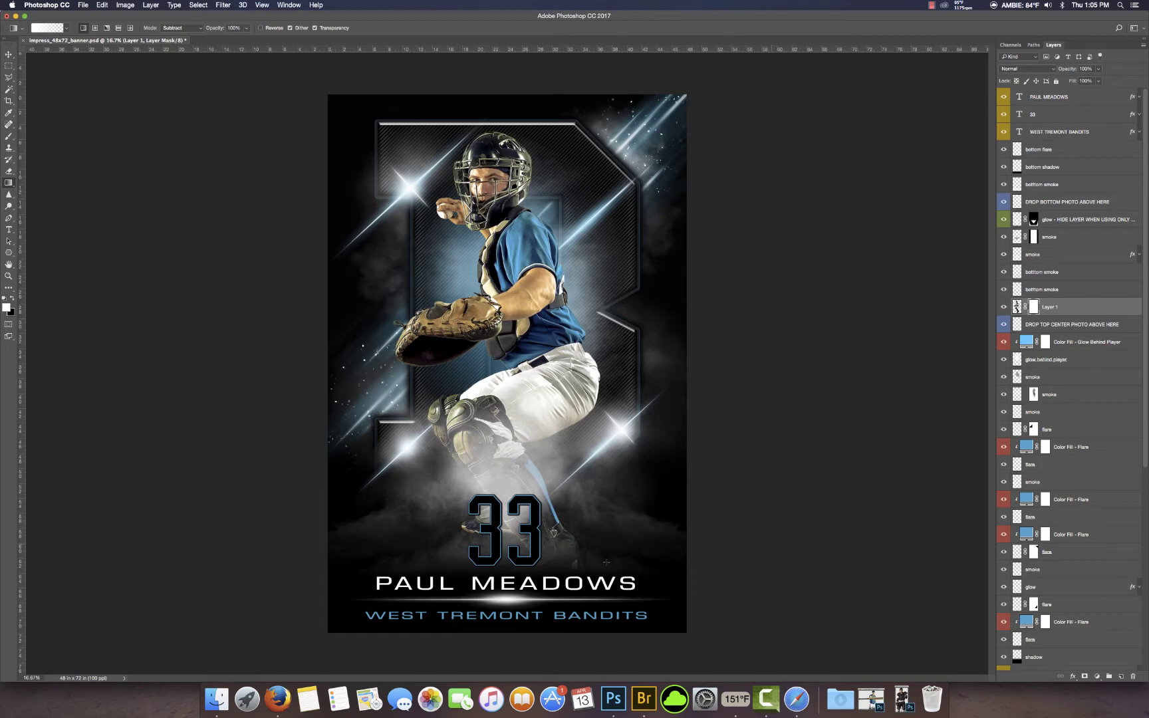
drag(517, 542, 519, 405)
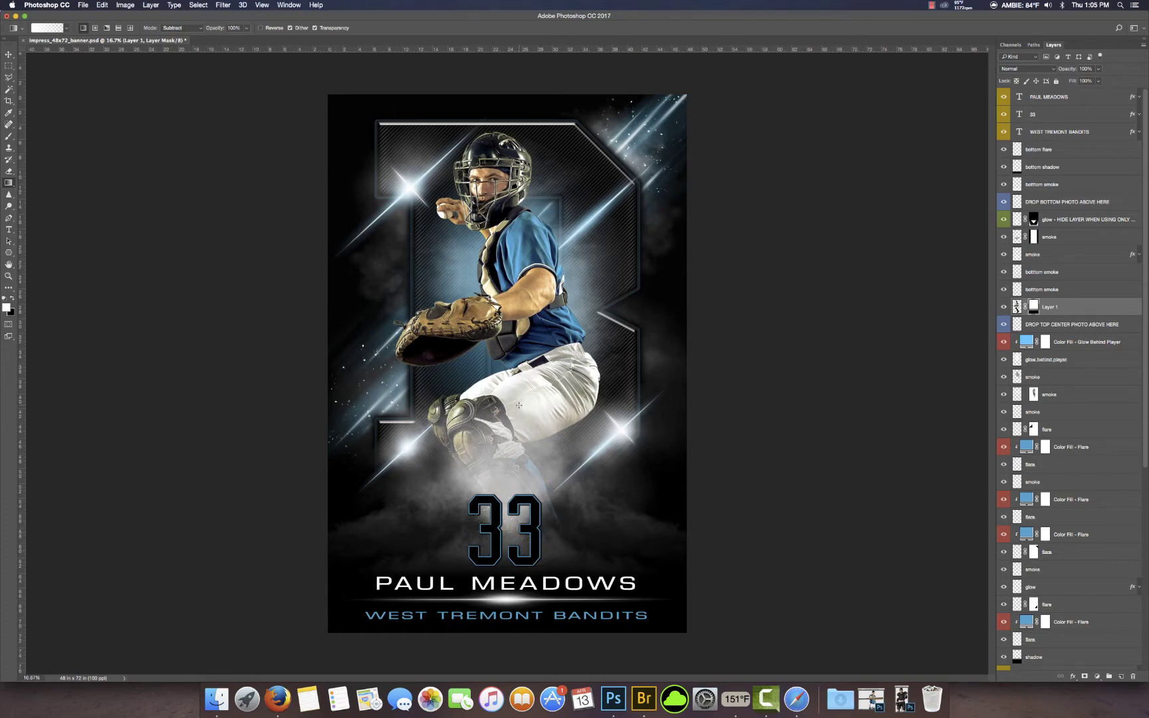
drag(510, 497, 527, 374)
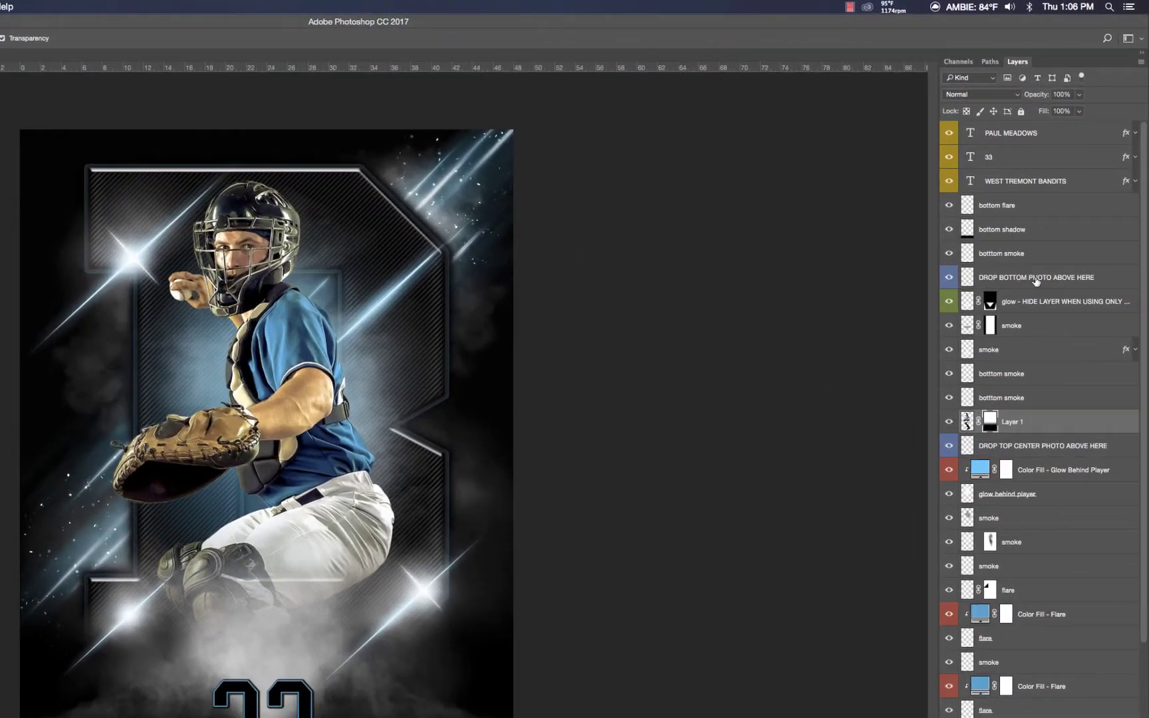
click(1065, 209)
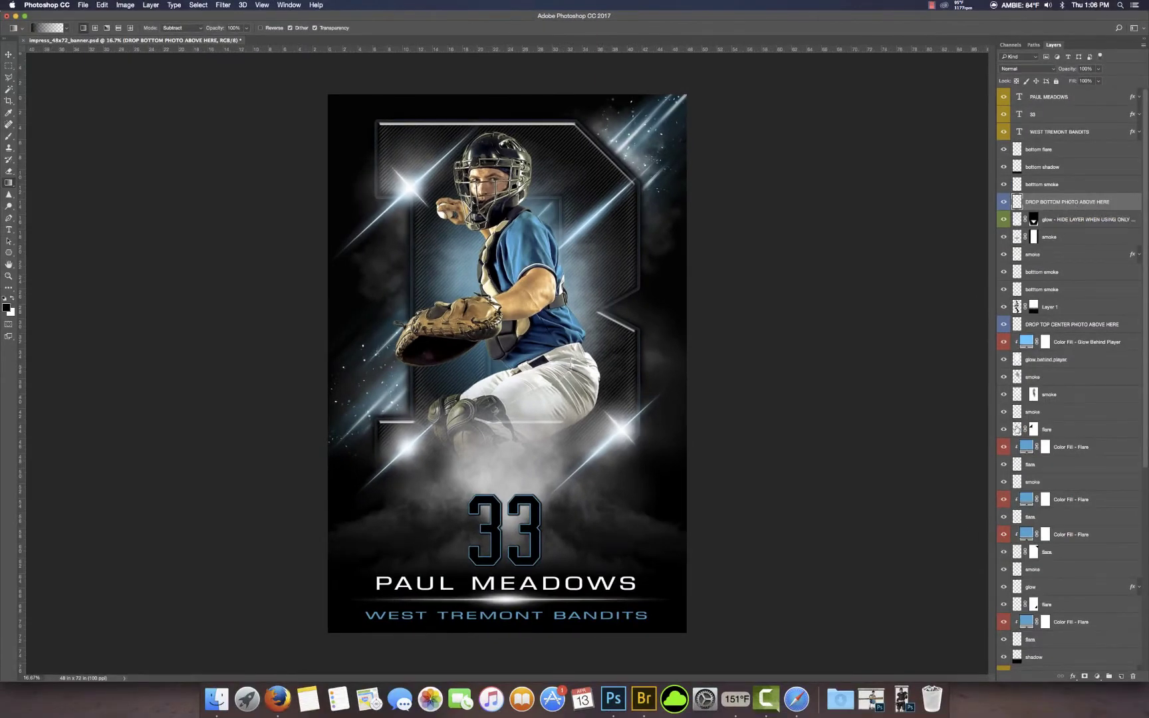
- Add the batter from model_02.png as Layer 2 above DROP BOTTOM PHOTO ABOVE HERE, moved down toward the 33
click(872, 700)
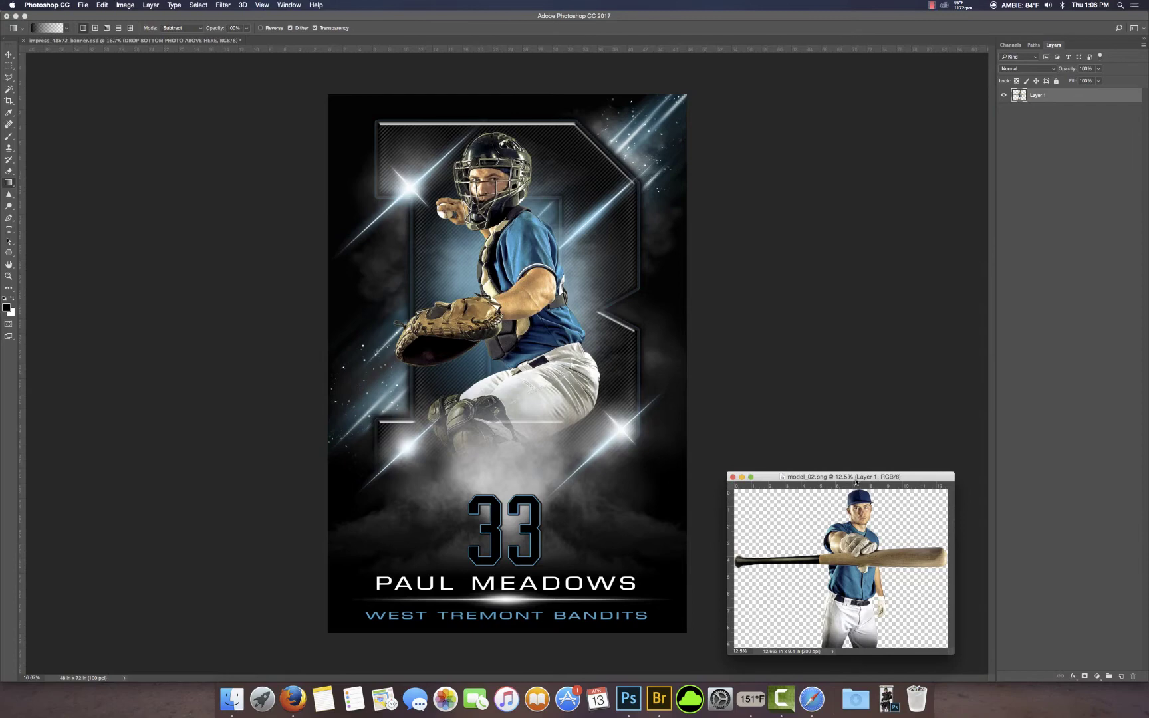
key(v)
drag(867, 561, 620, 439)
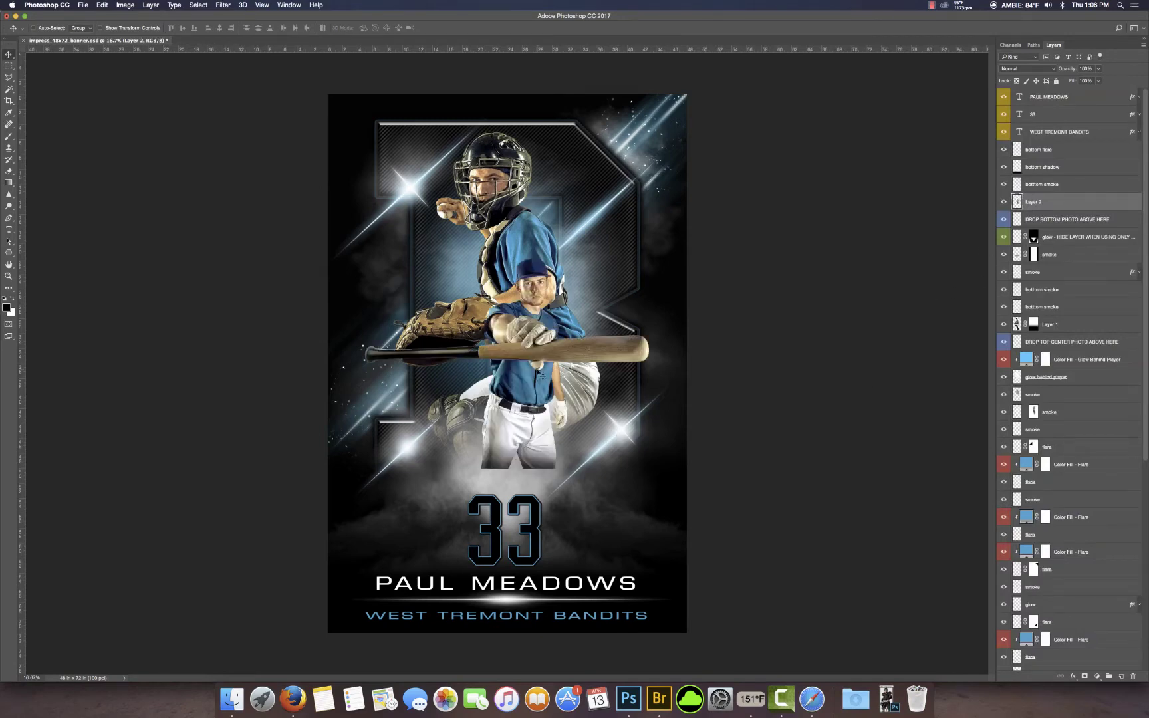
drag(532, 397, 534, 472)
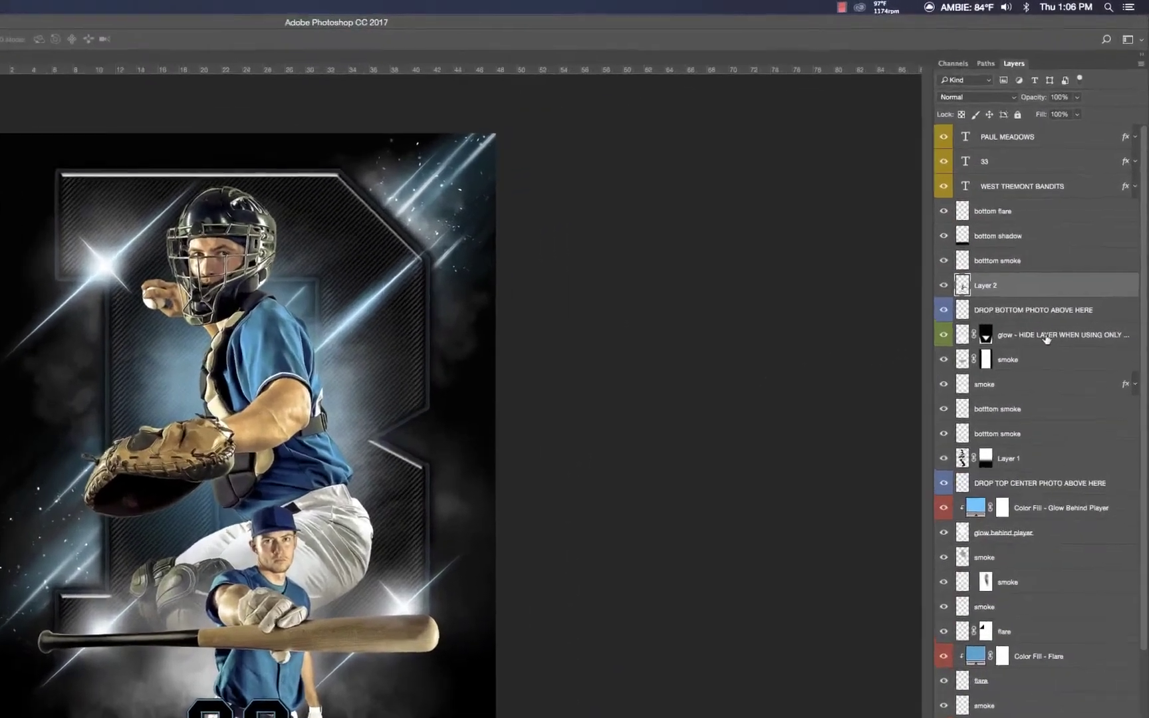
click(1074, 237)
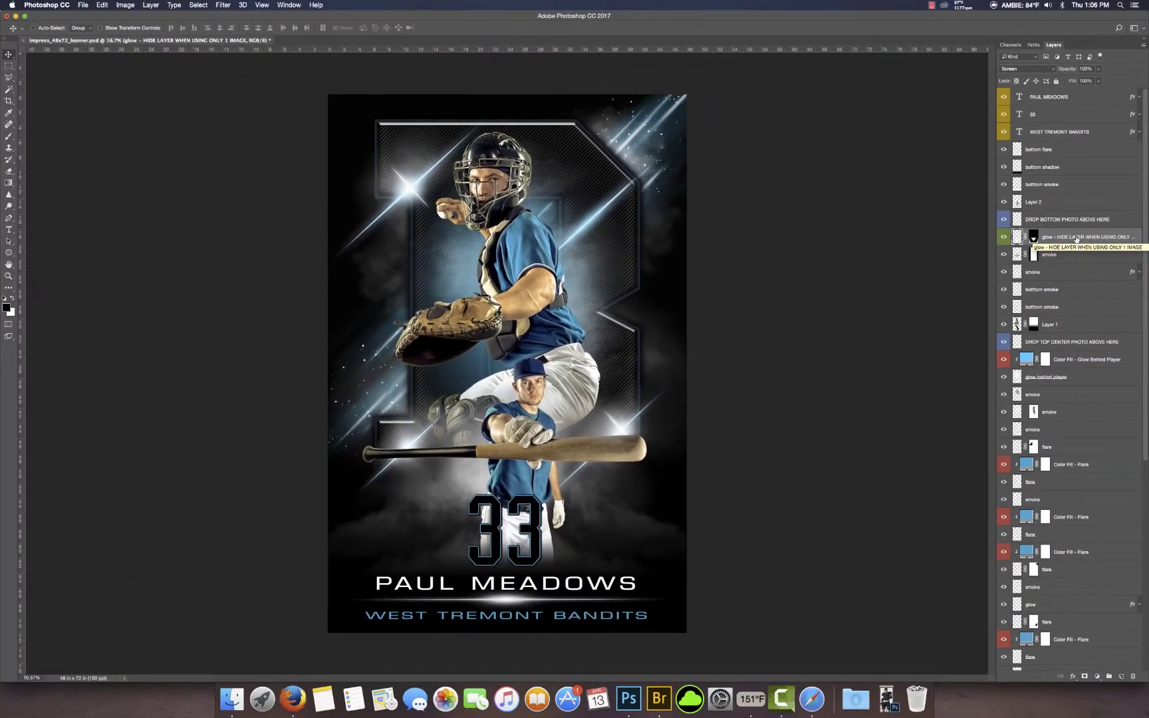
- Toggle the glow layer off and on twice to compare the banner with and without it
click(1004, 237)
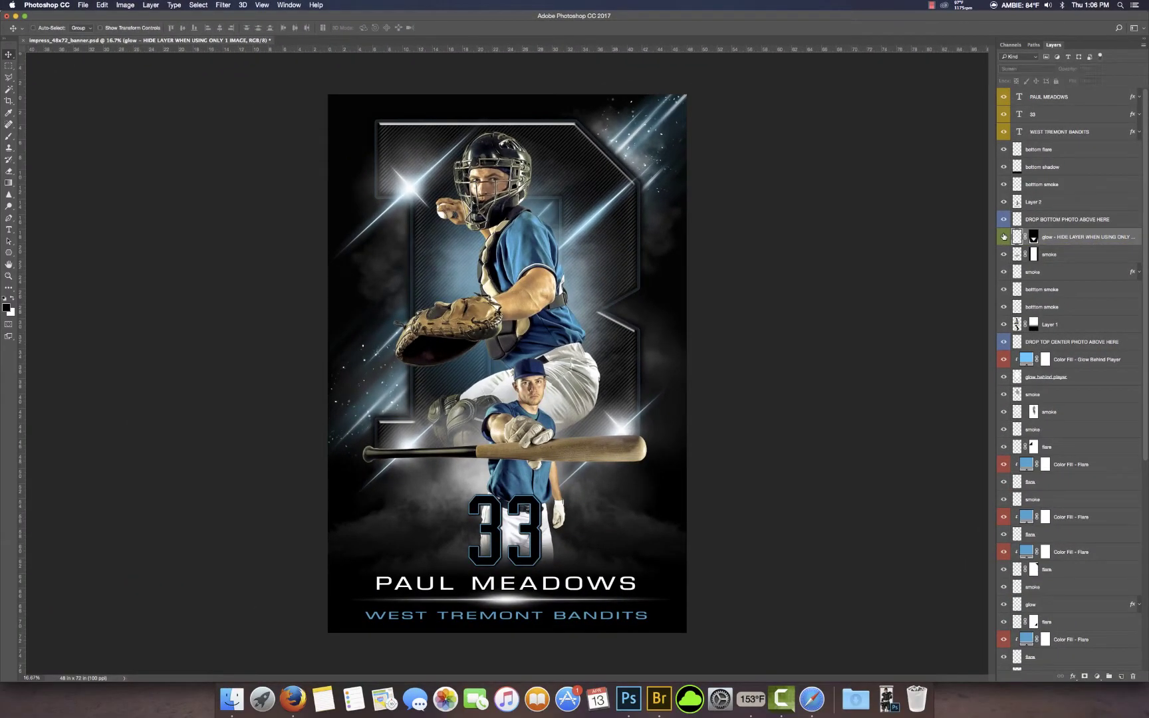
click(1004, 237)
click(1004, 236)
click(1004, 236)
- Delete the batter and catcher layers and bring up the hockey photo model_03.png
click(1060, 203)
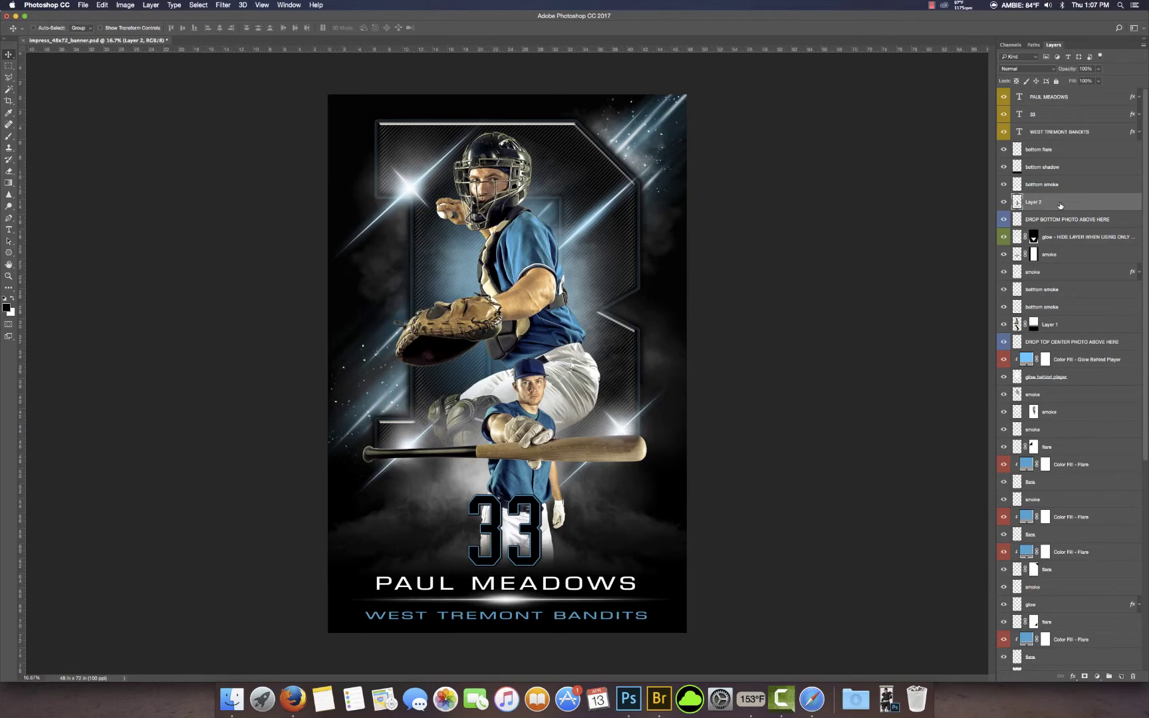
key(BackSpace)
click(1088, 310)
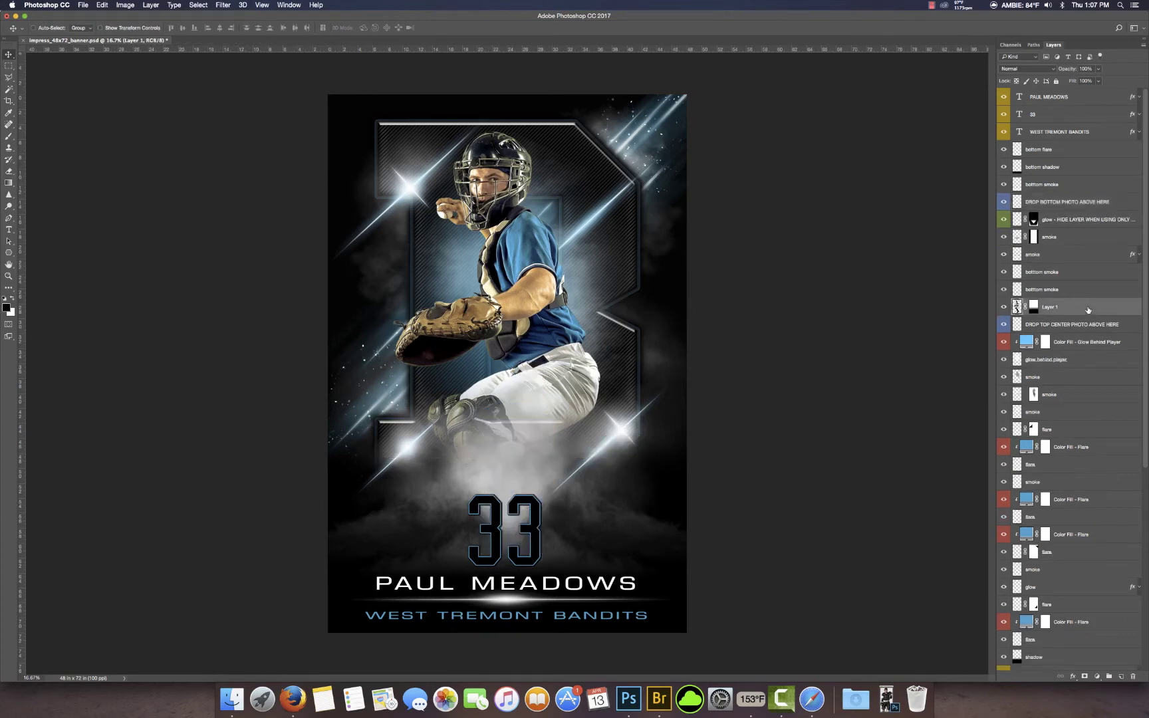
key(BackSpace)
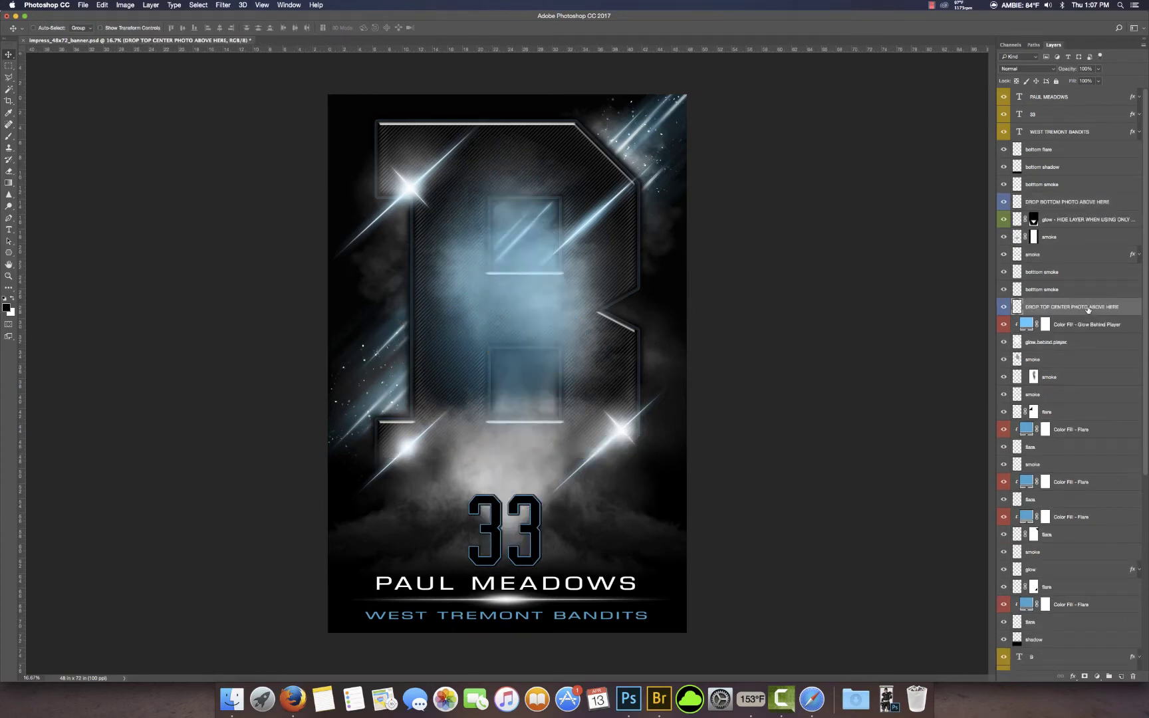
click(1066, 204)
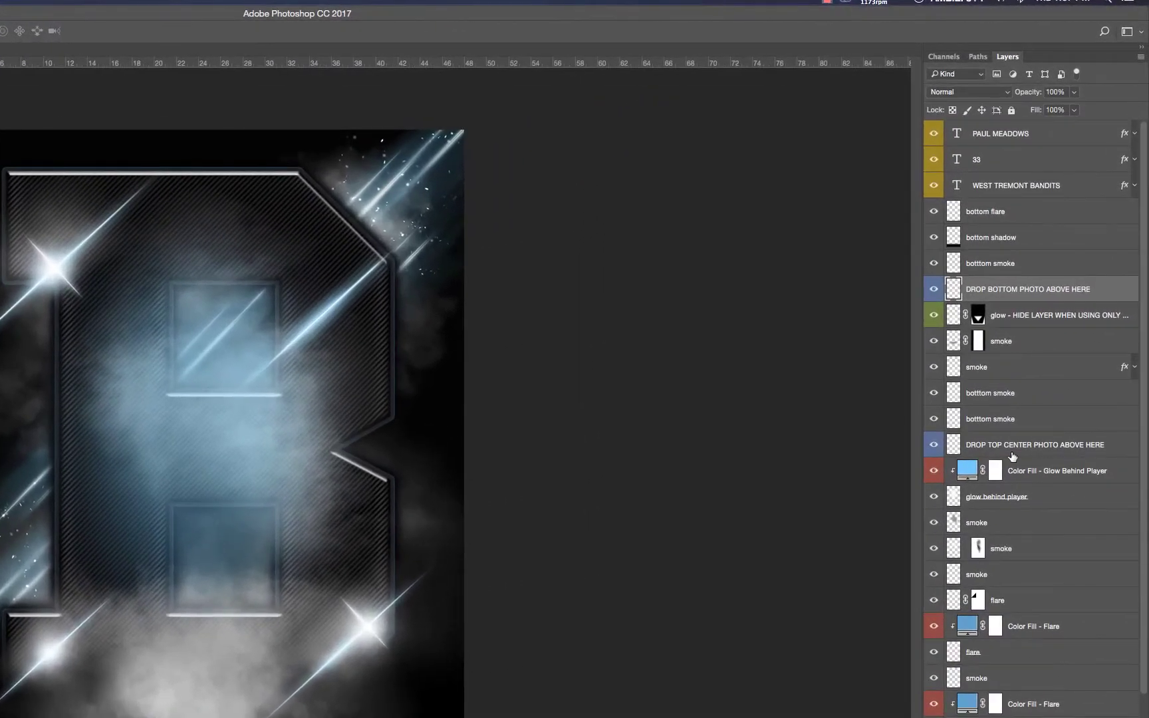
click(1057, 318)
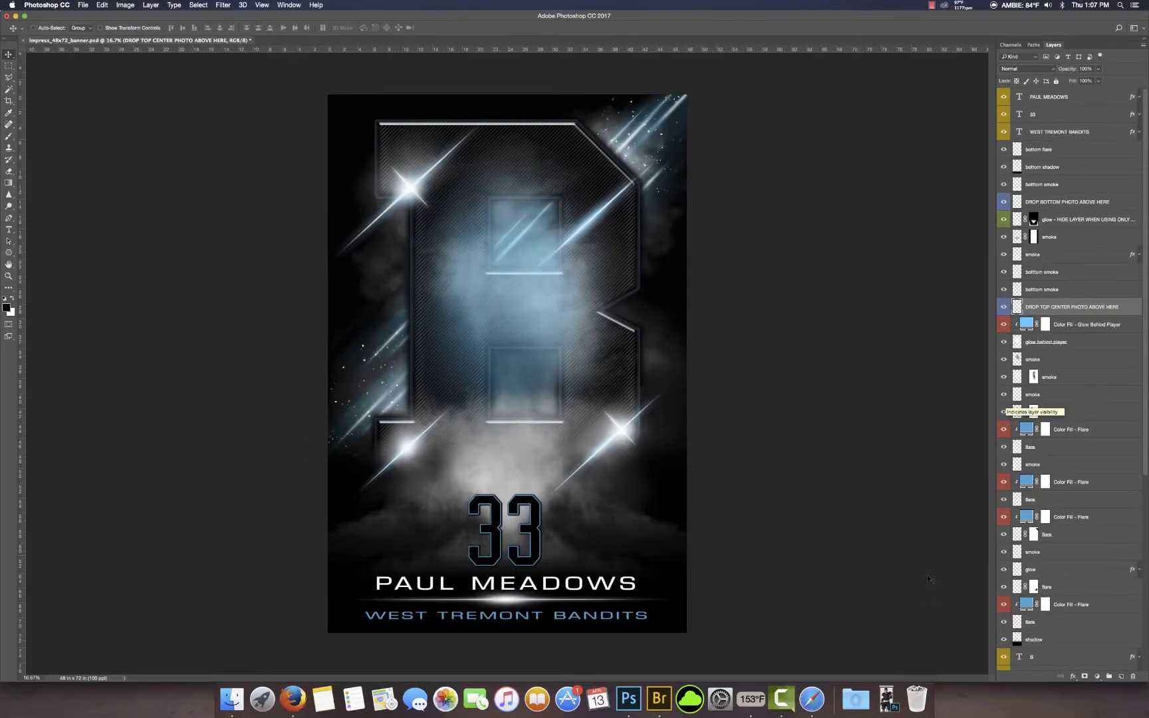
click(888, 696)
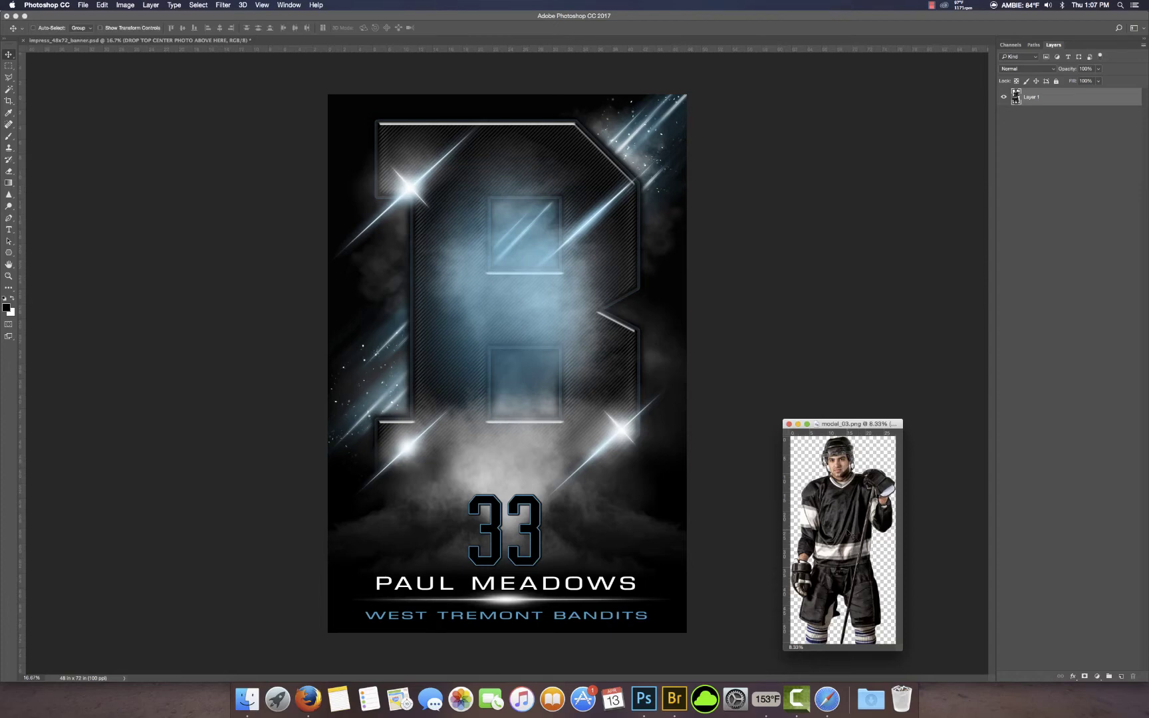
- Place the hockey player into the banner as Layer 1, hide the glow layer, and add a blank mask
drag(567, 391, 568, 393)
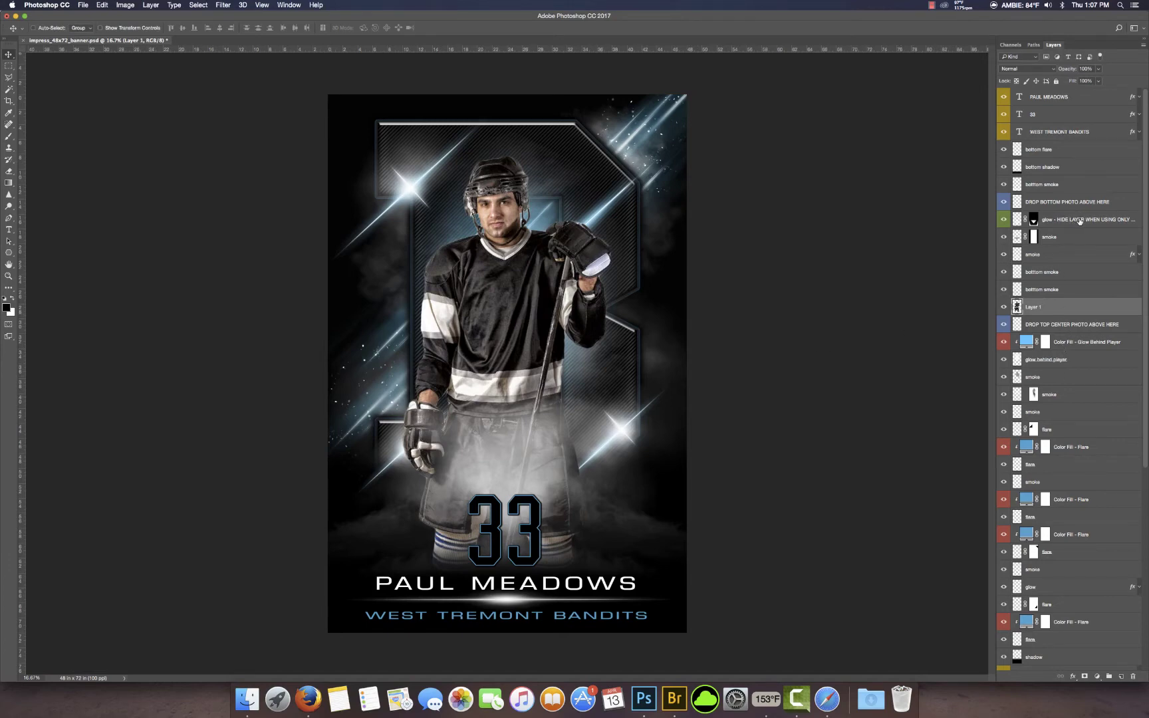
click(1080, 222)
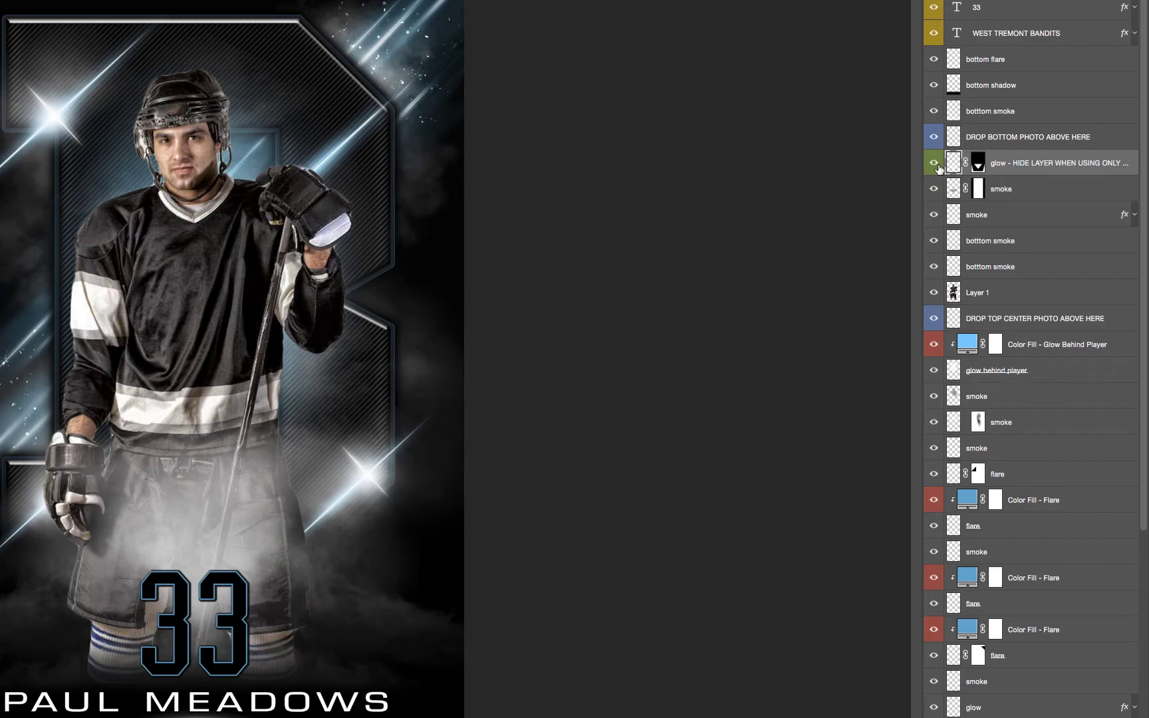
click(934, 165)
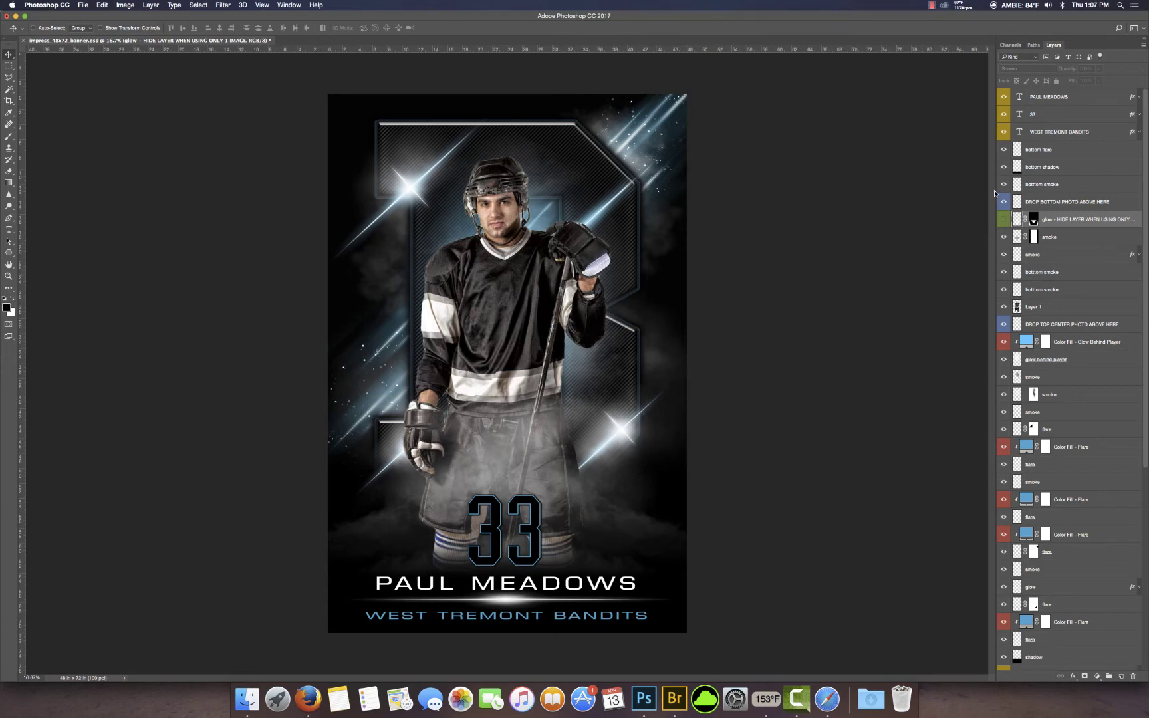
click(1030, 307)
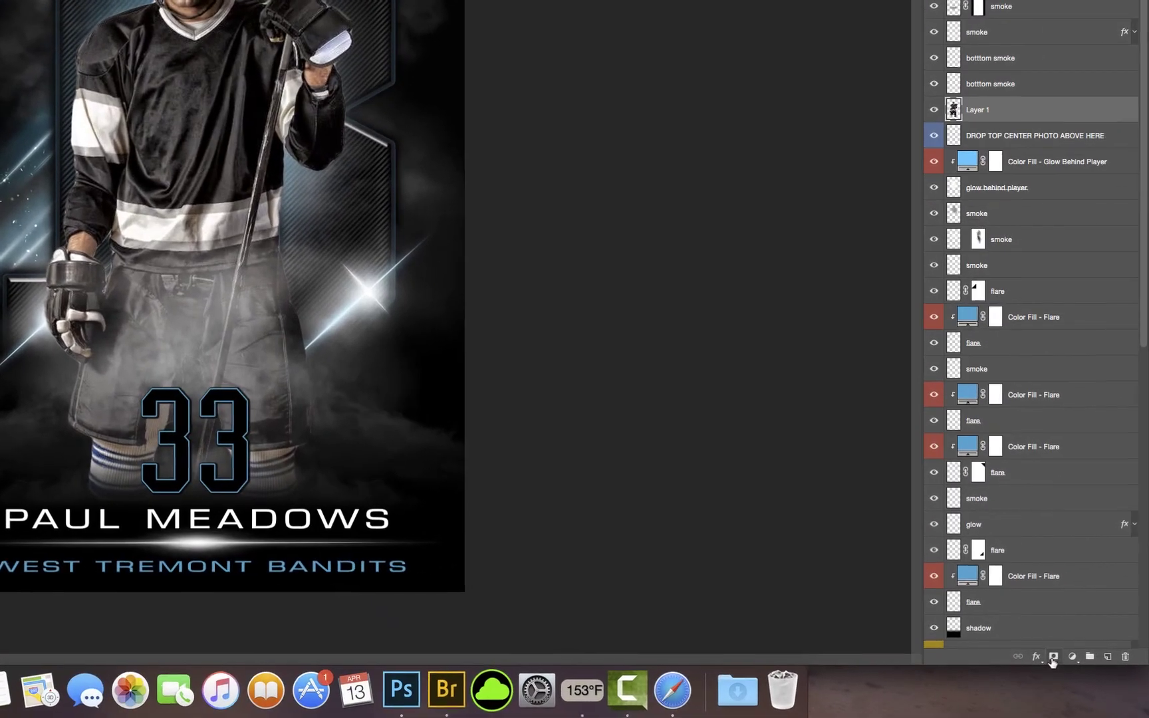
click(1084, 676)
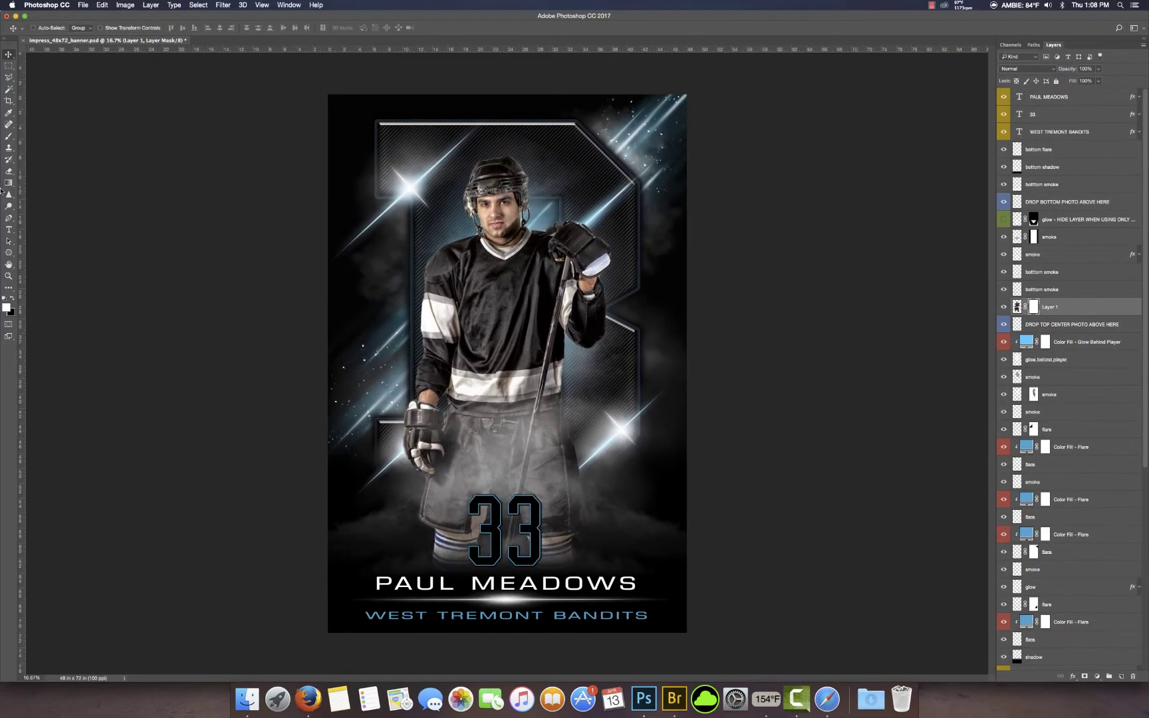
- Gradient Layer 1's mask from below the 33 upward so the hockey player's legs fade into smoke
click(8, 183)
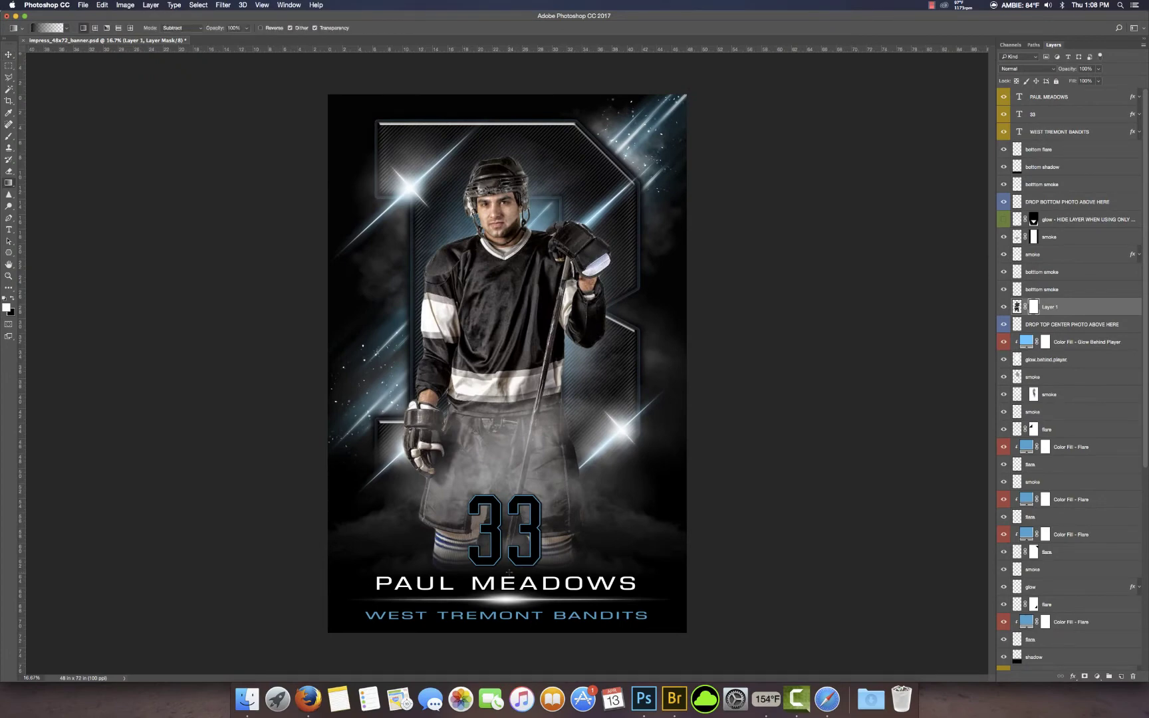
drag(509, 571, 514, 452)
drag(503, 565, 502, 450)
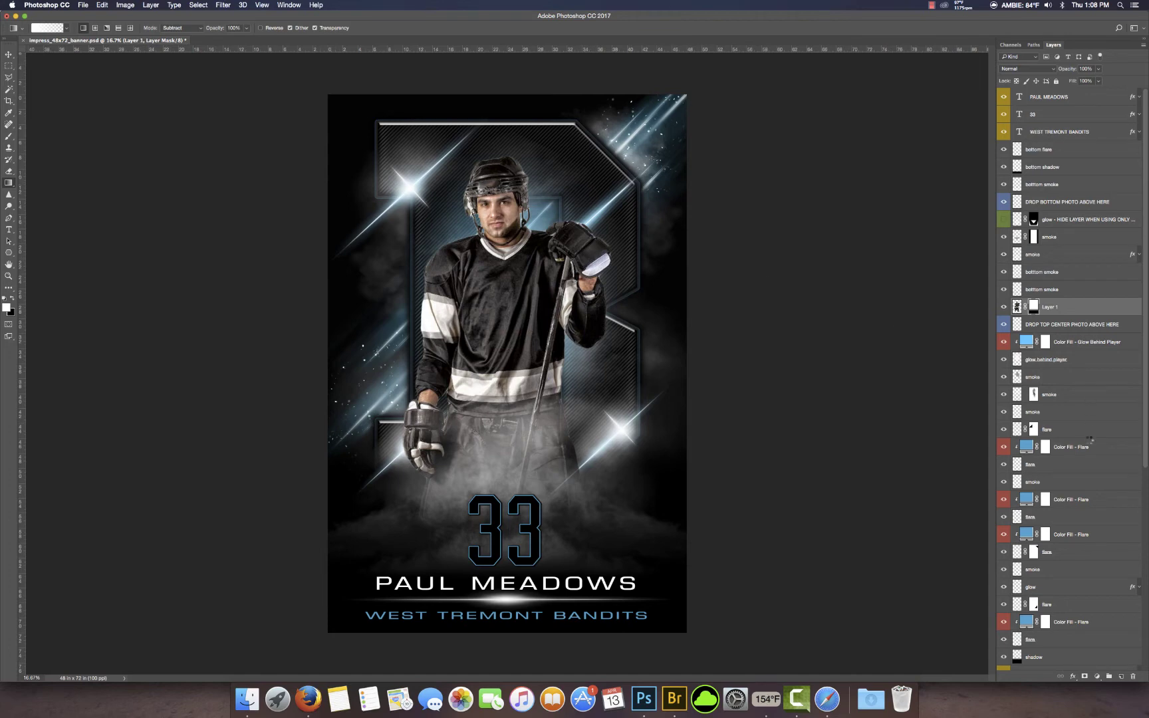
click(1090, 450)
scroll(1090, 451, down, 10)
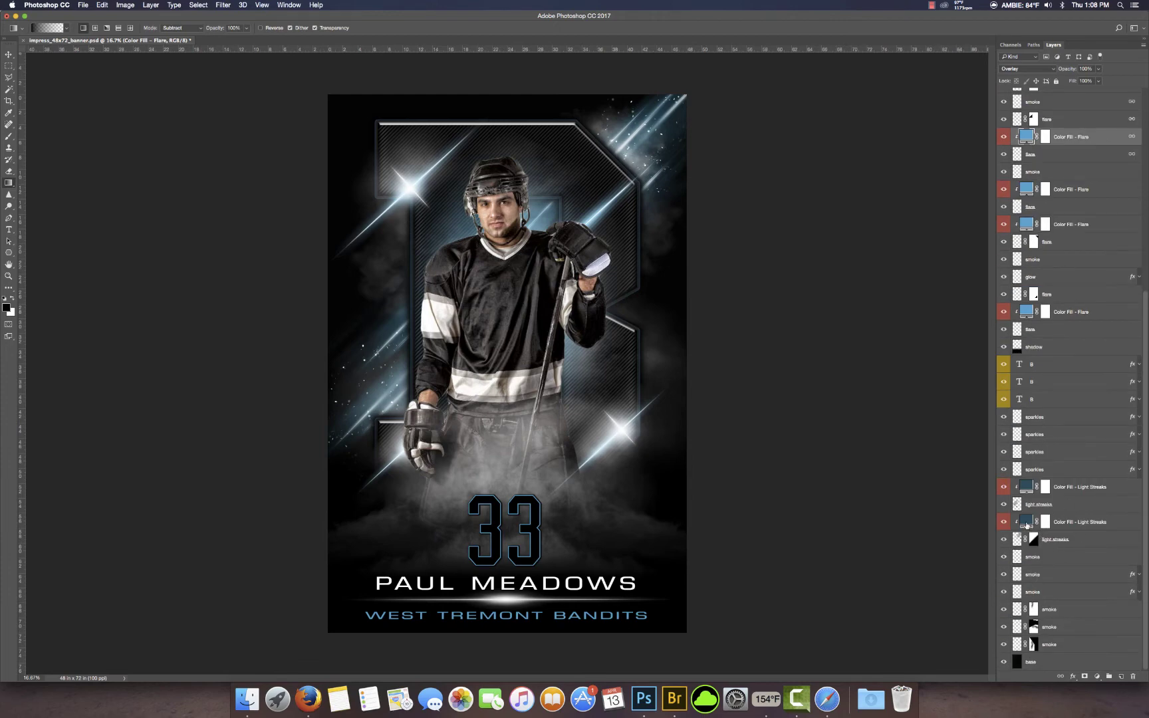
- Recolor both Light Streaks fill layers from teal to blue 0263b6
double_click(1027, 523)
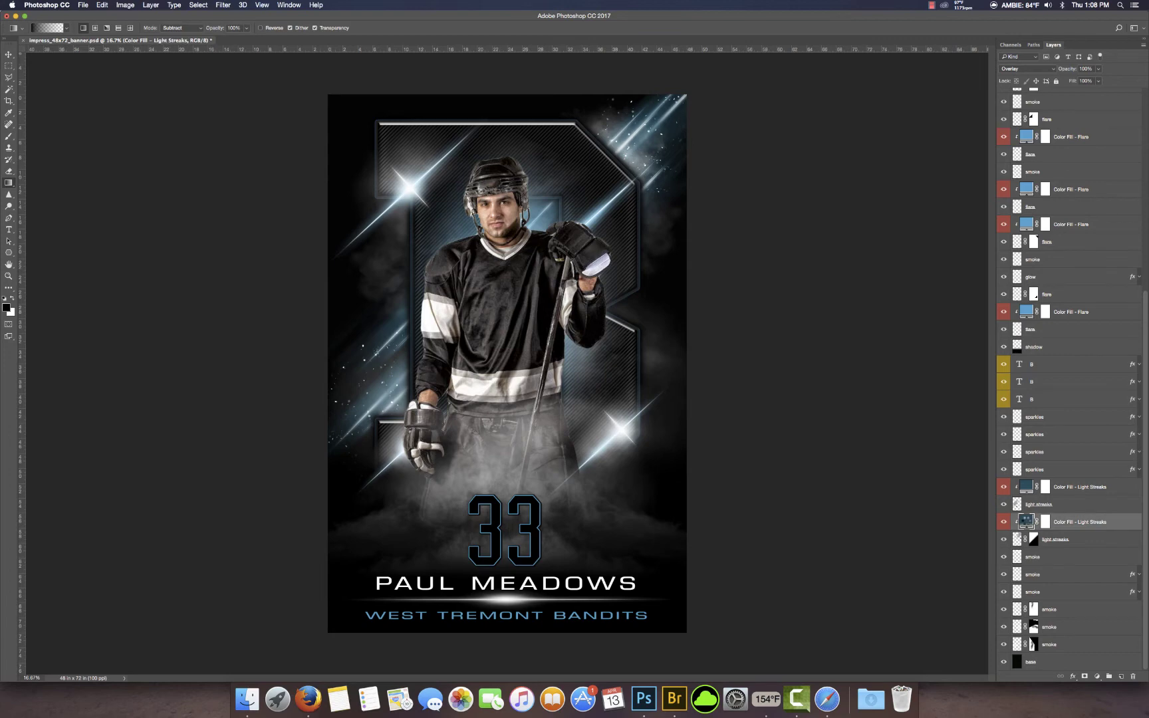
click(884, 177)
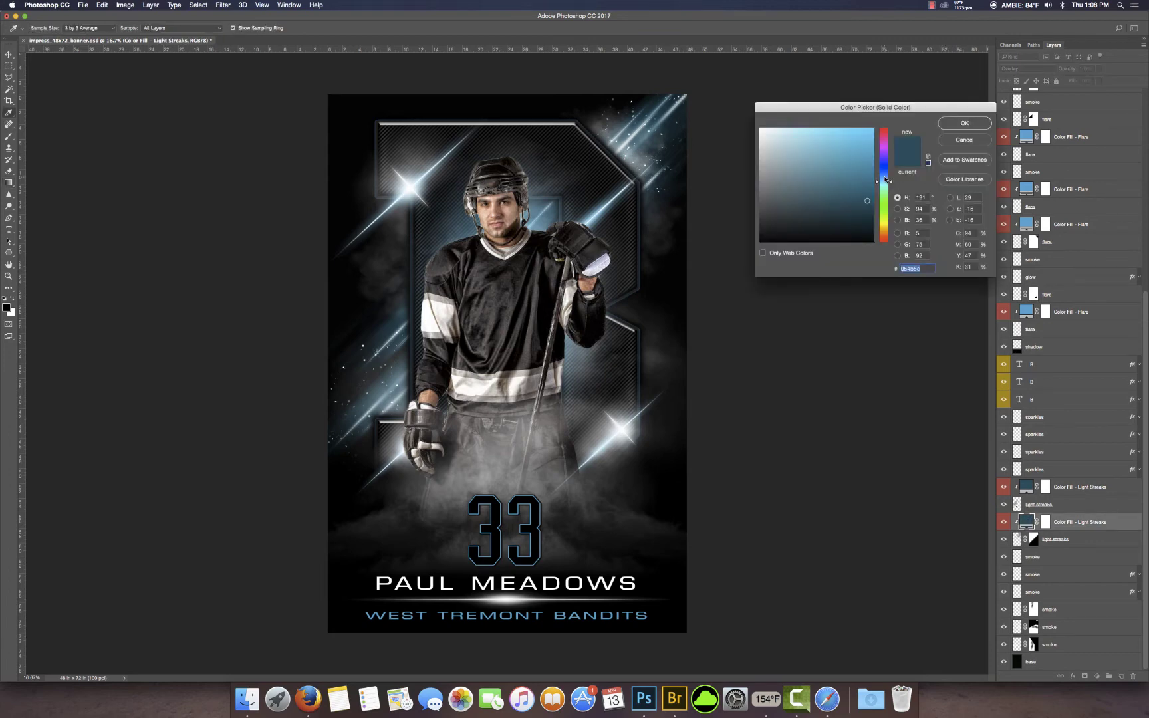
mouse_move(867, 178)
mouse_down()
mouse_move(884, 141)
mouse_move(873, 170)
mouse_move(872, 160)
mouse_up()
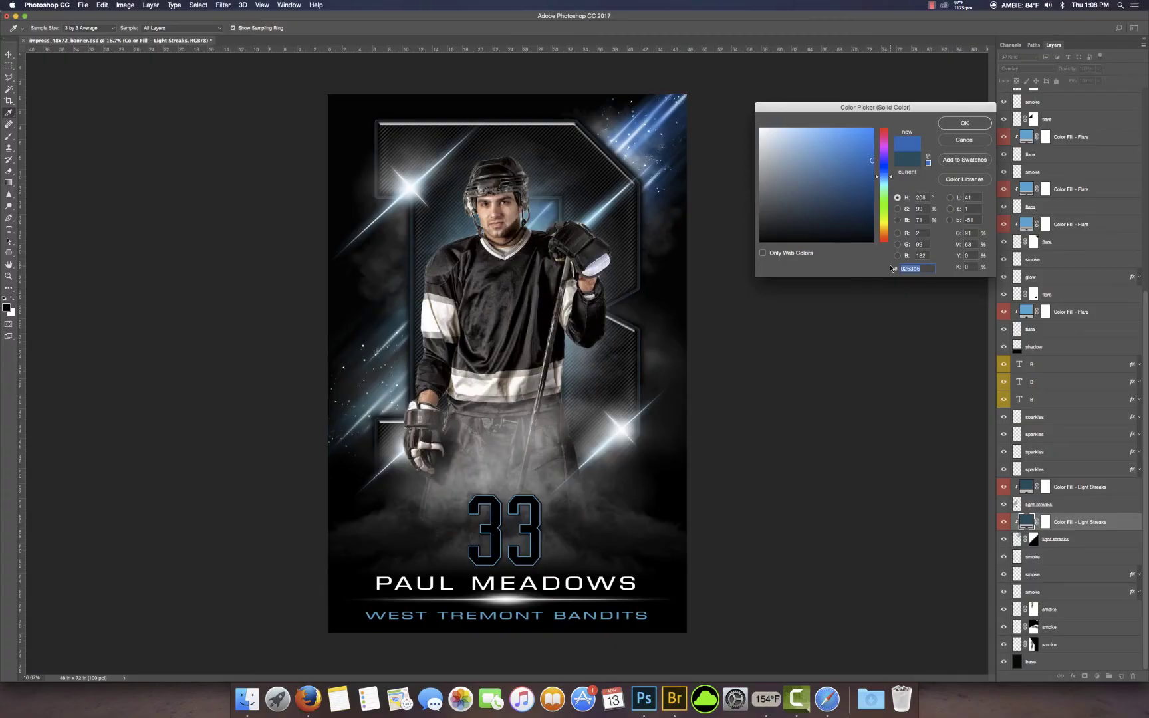
click(965, 124)
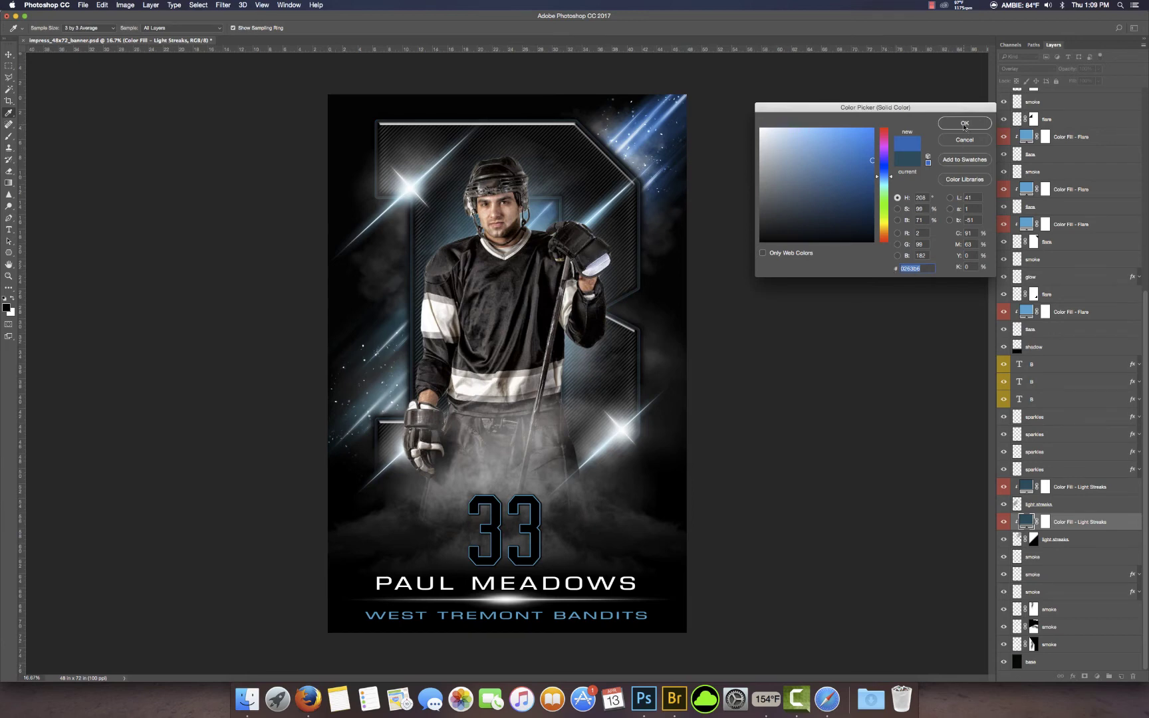
double_click(1026, 487)
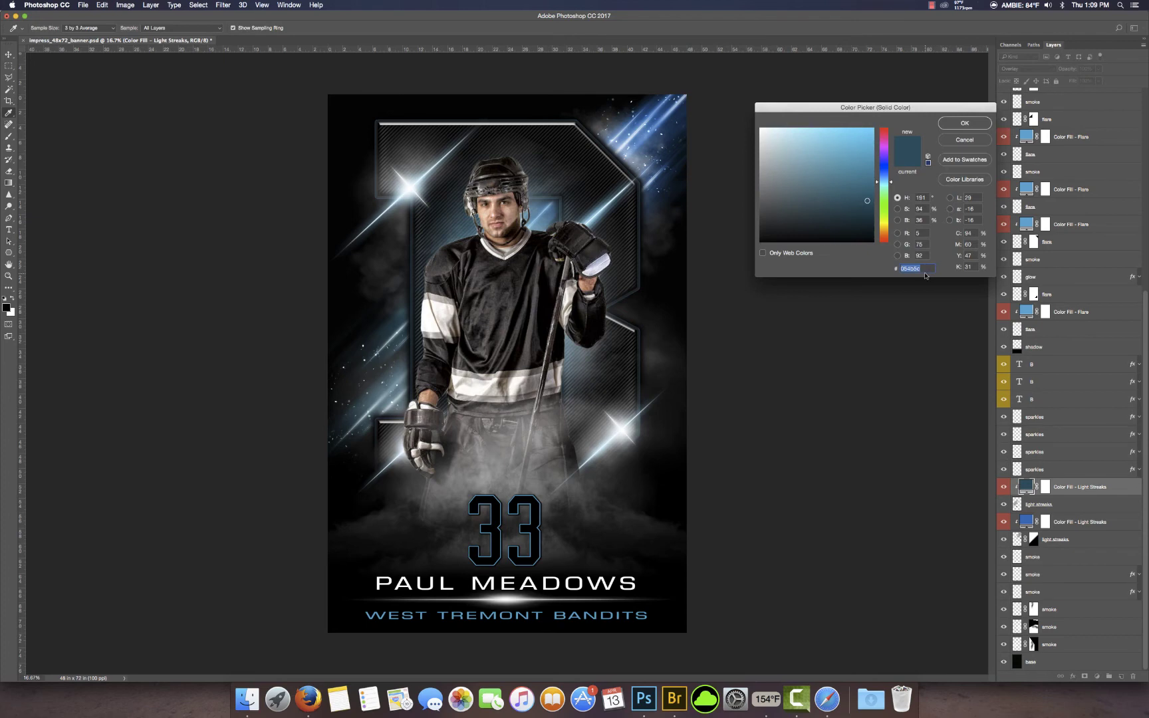
text(0263b6)
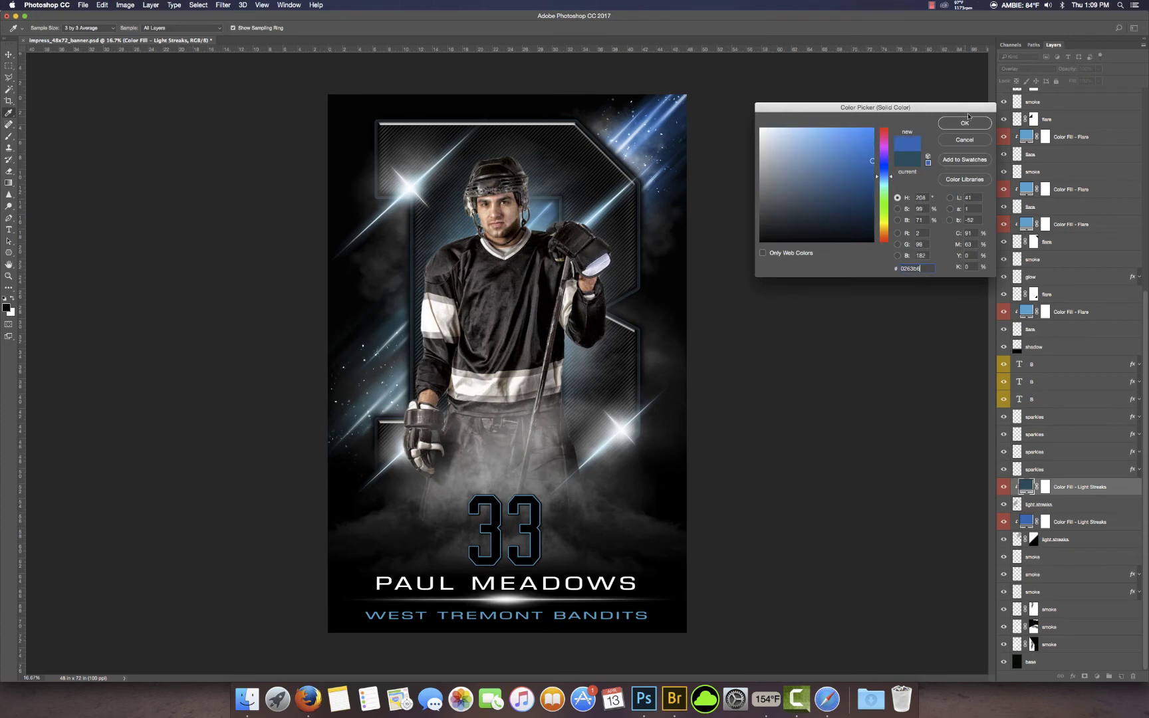
click(964, 123)
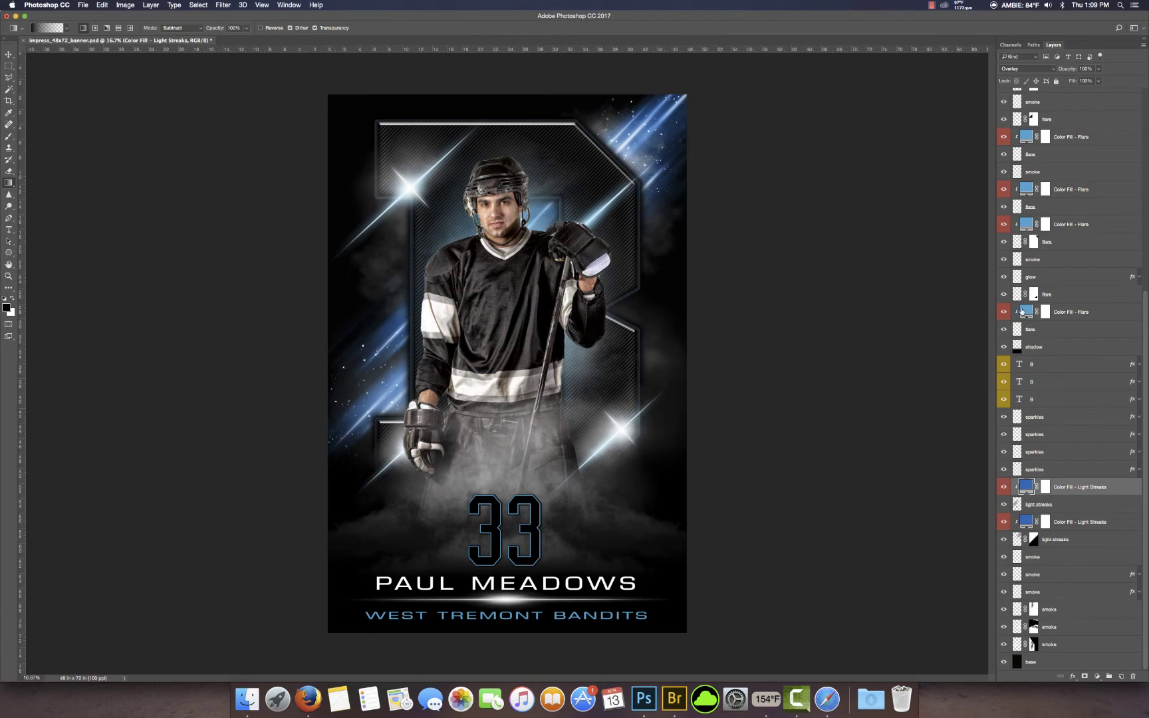
- Set the four Color Fill - Flare layers to blue 0263b6
double_click(1025, 311)
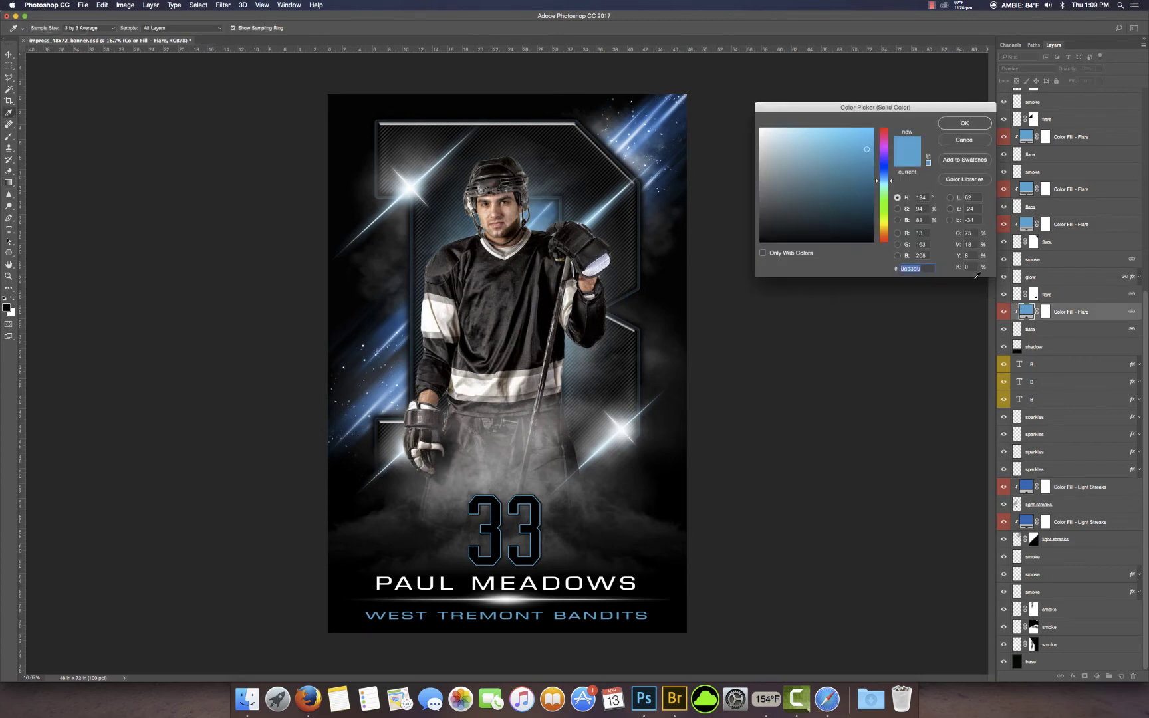
text(0263b6)
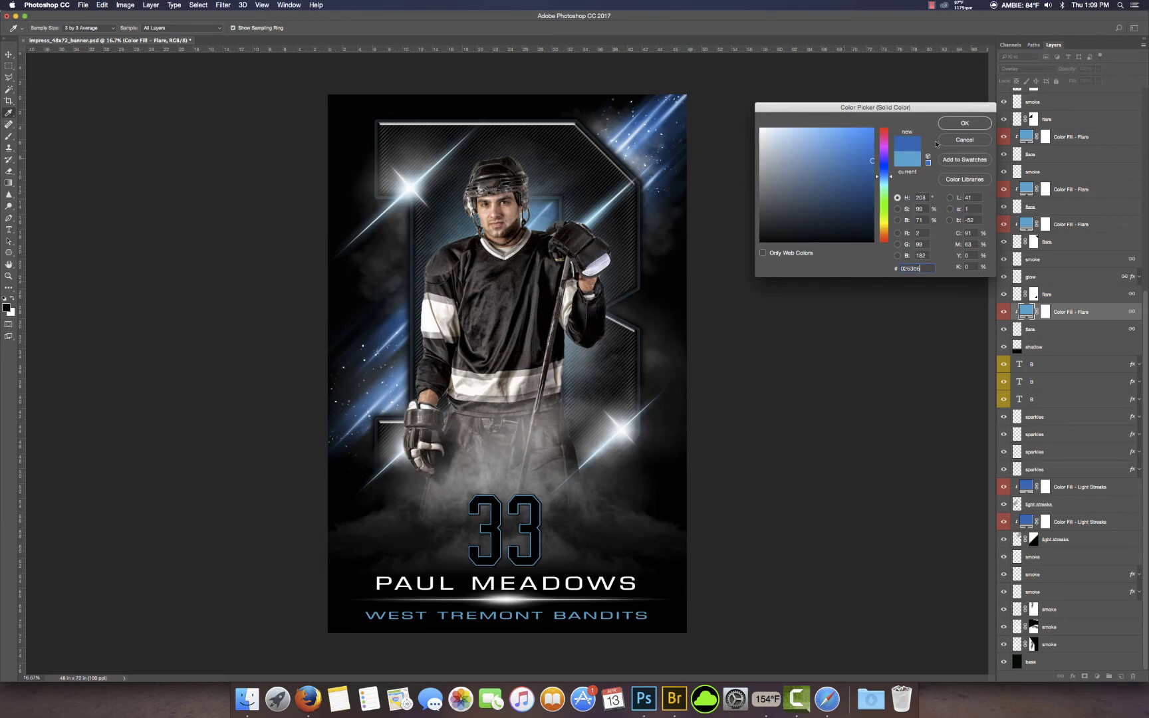
click(958, 126)
double_click(1028, 225)
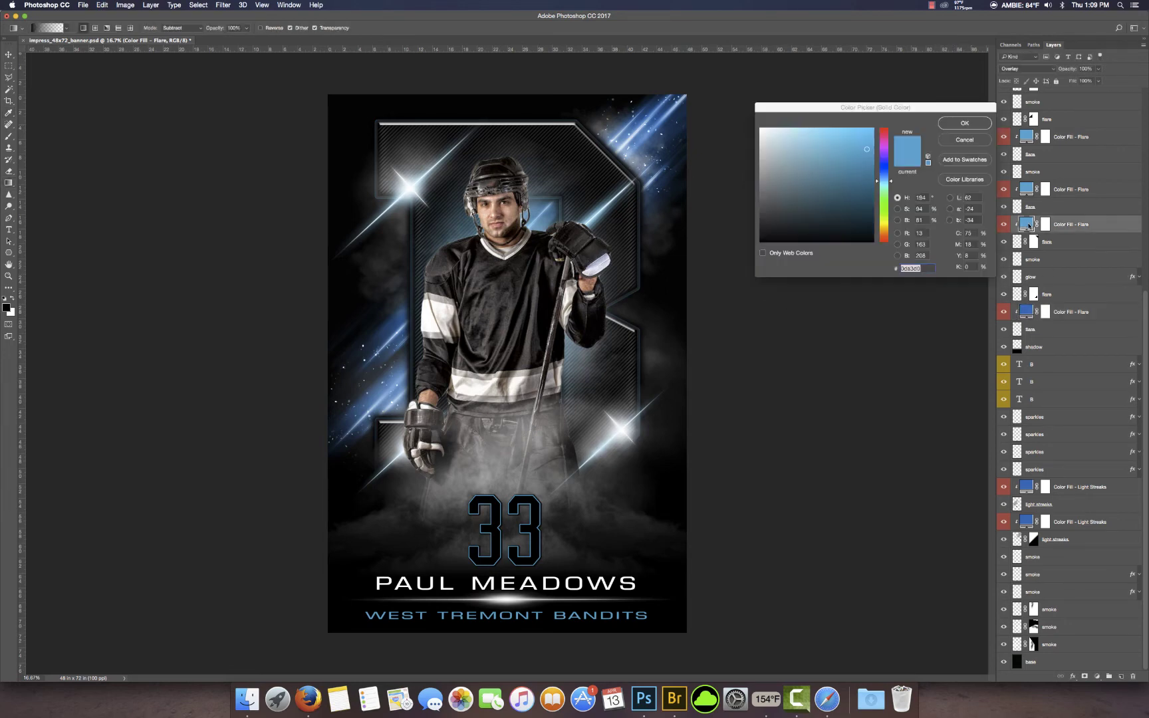
text(0263b6)
key(Return)
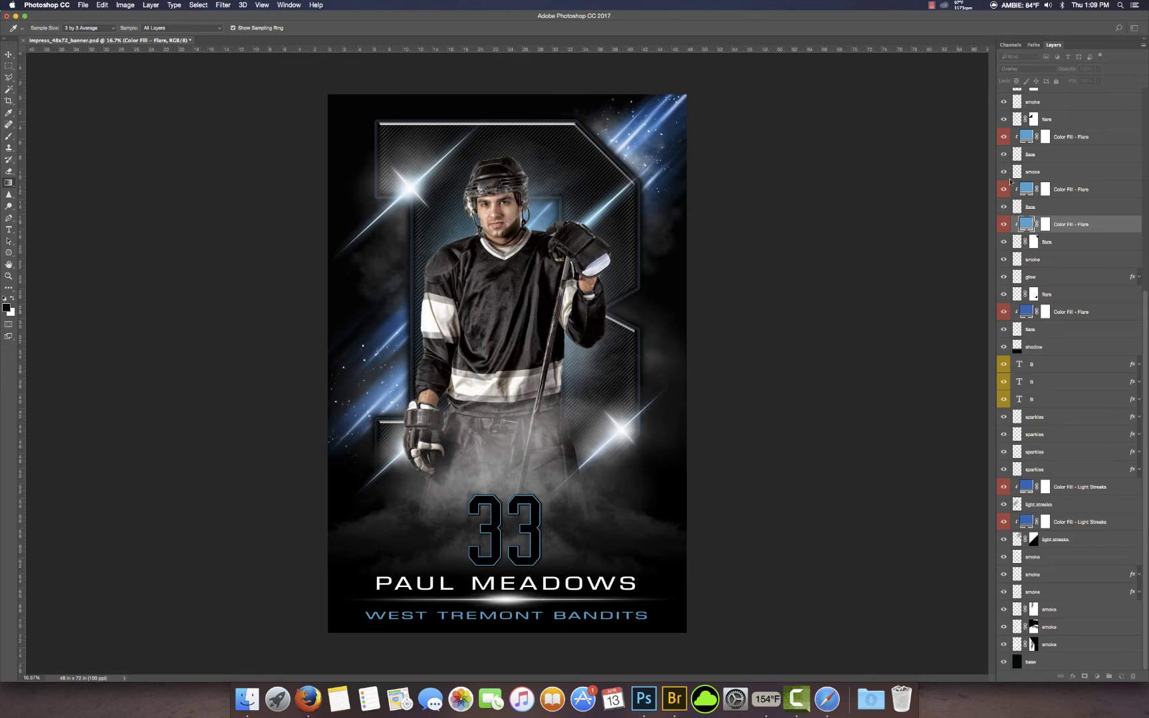
double_click(1026, 189)
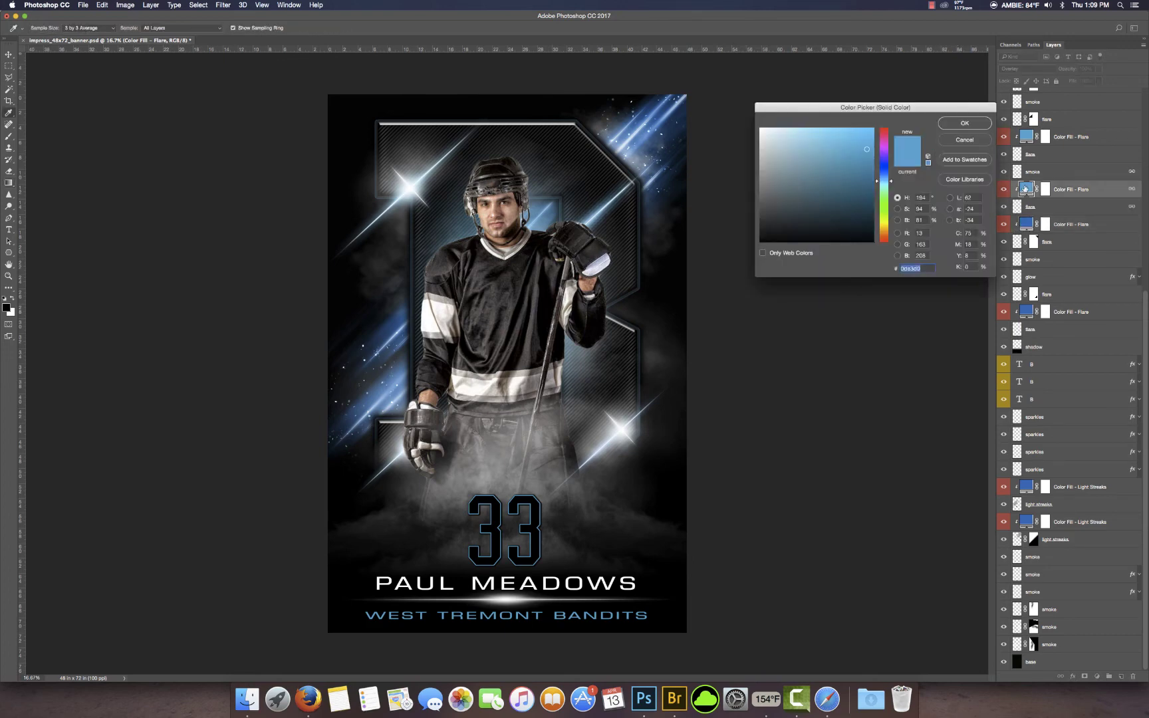
text(0263b6)
click(964, 123)
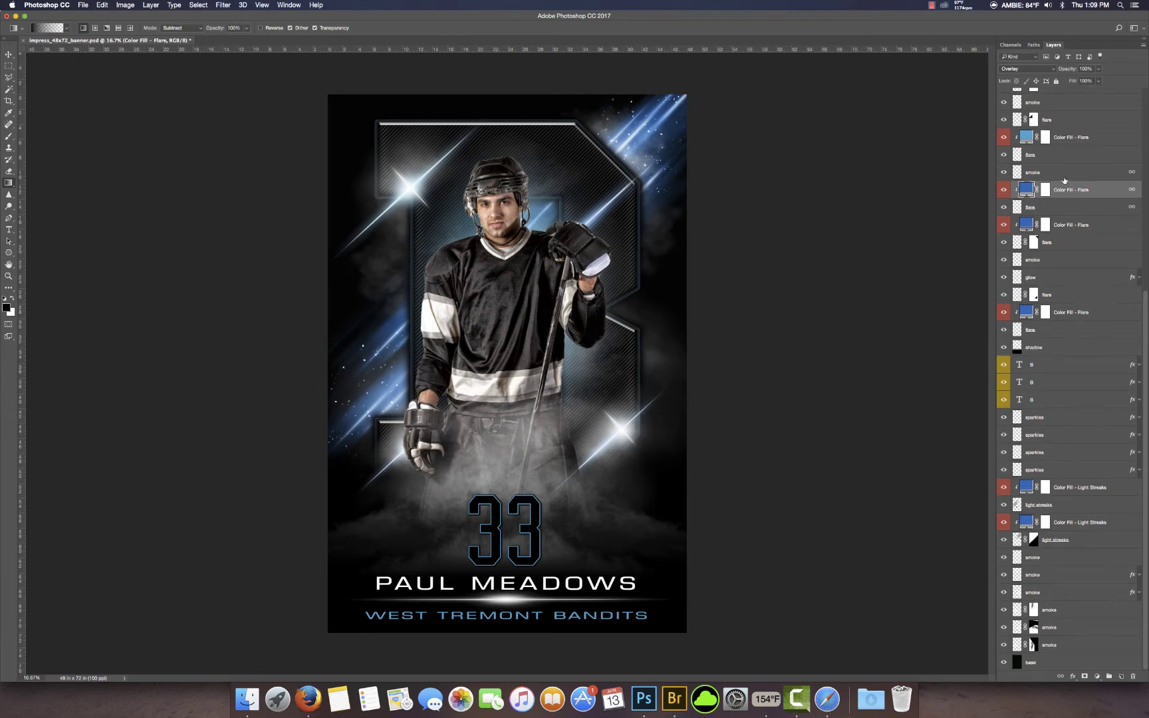
scroll(1035, 167, up, 1)
double_click(1027, 155)
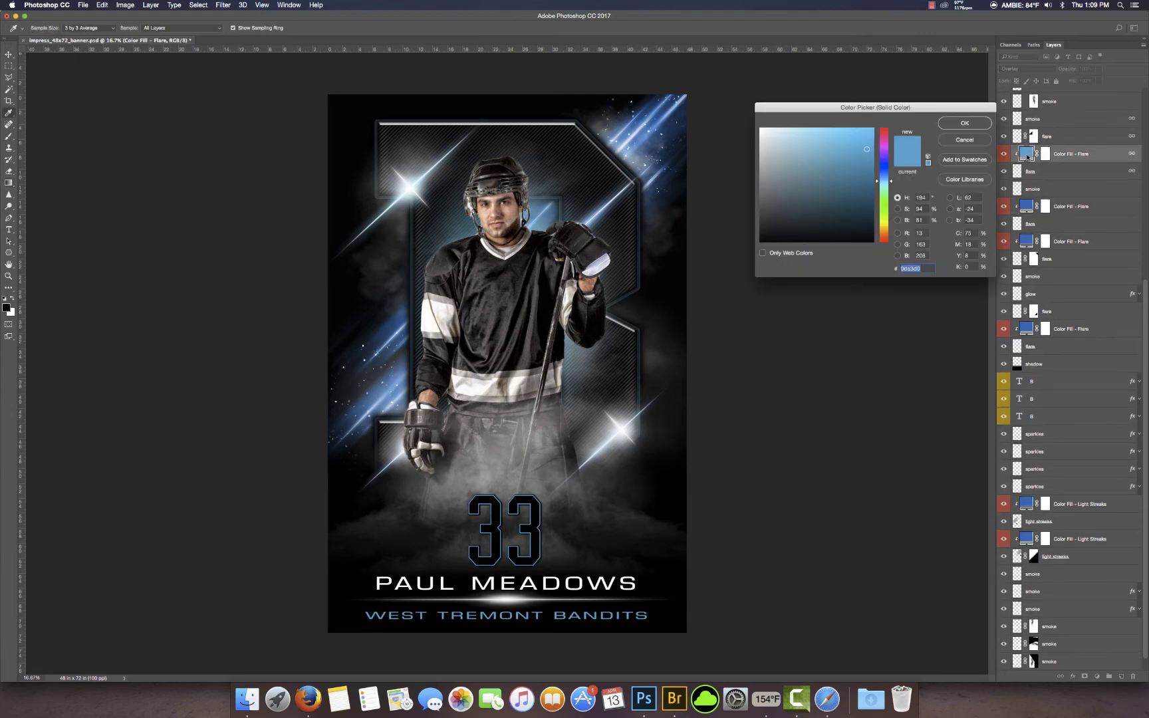
text(0263b6)
click(977, 126)
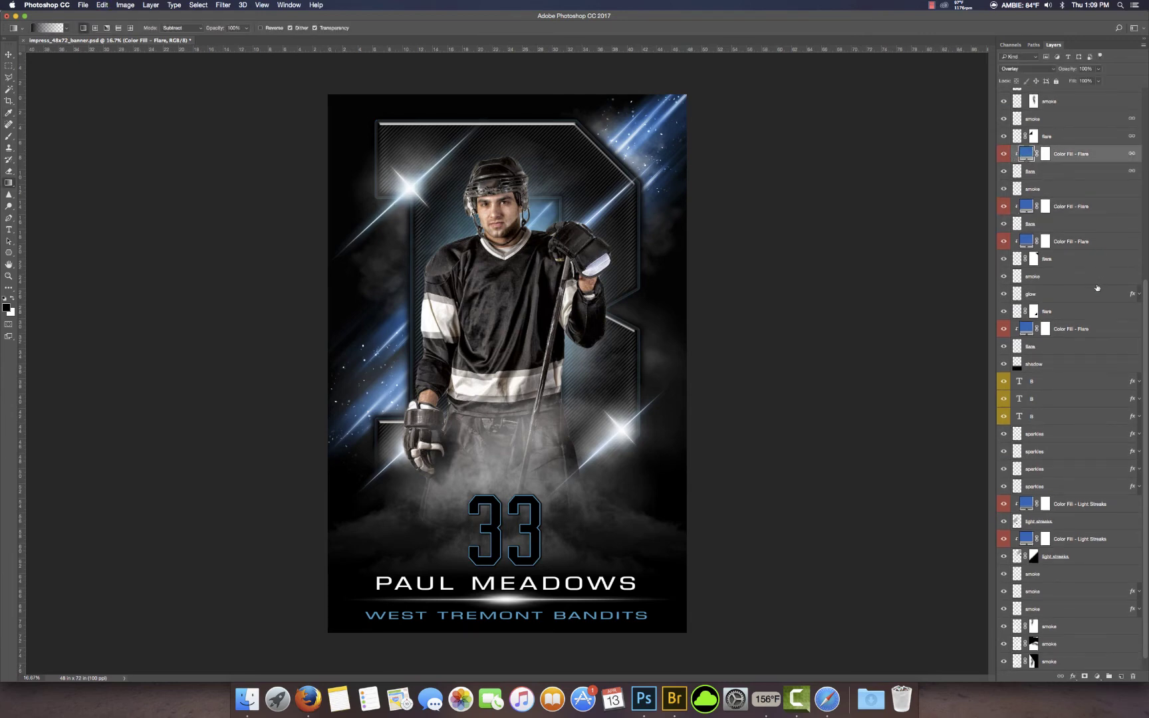
- Give the Glow Behind Player fill the brighter blue 0089ff
scroll(1097, 288, up, 10)
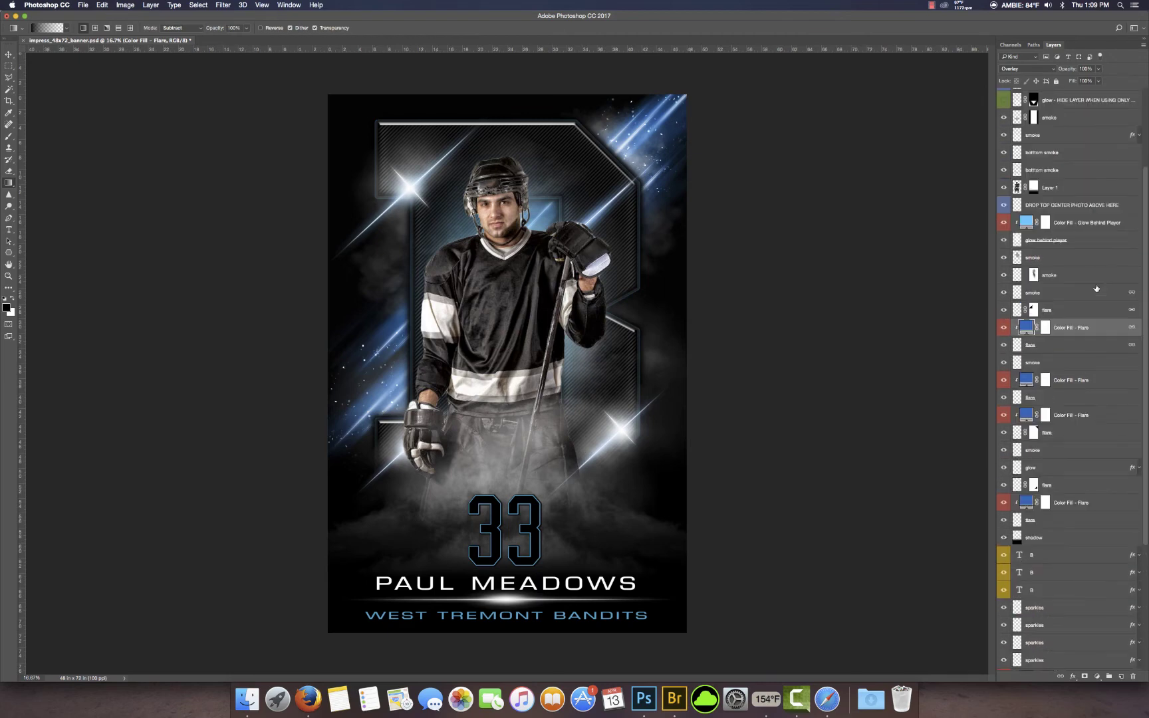
scroll(1096, 288, up, 4)
click(1026, 298)
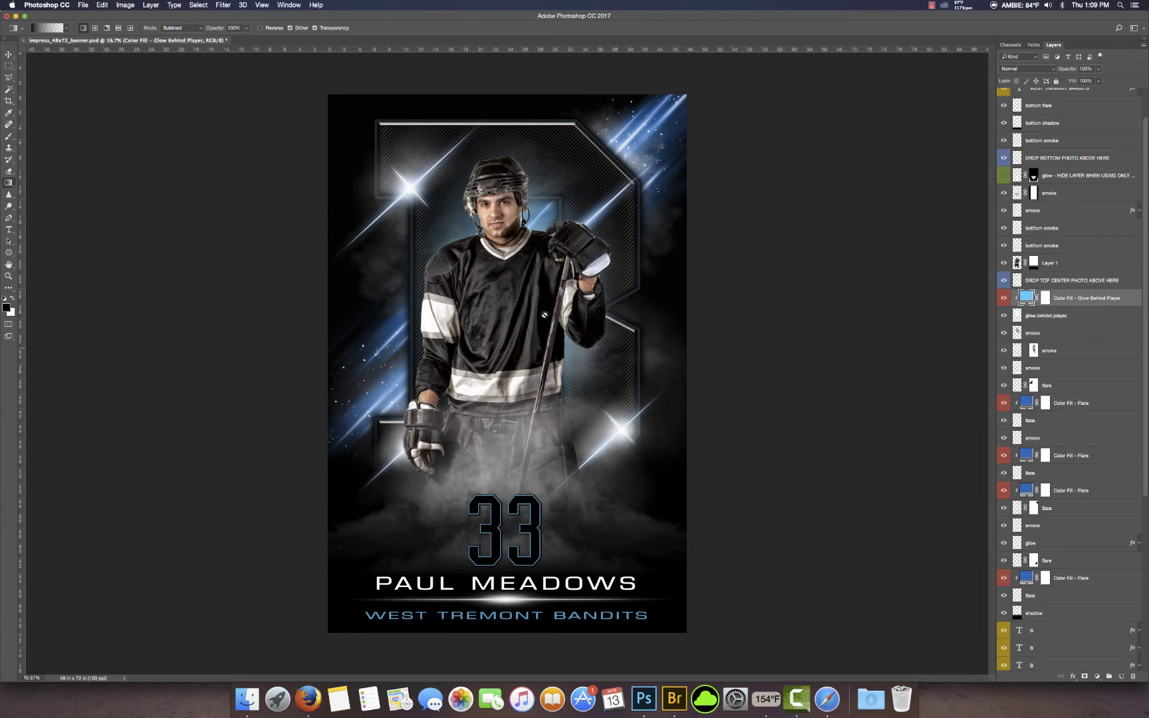
double_click(1027, 301)
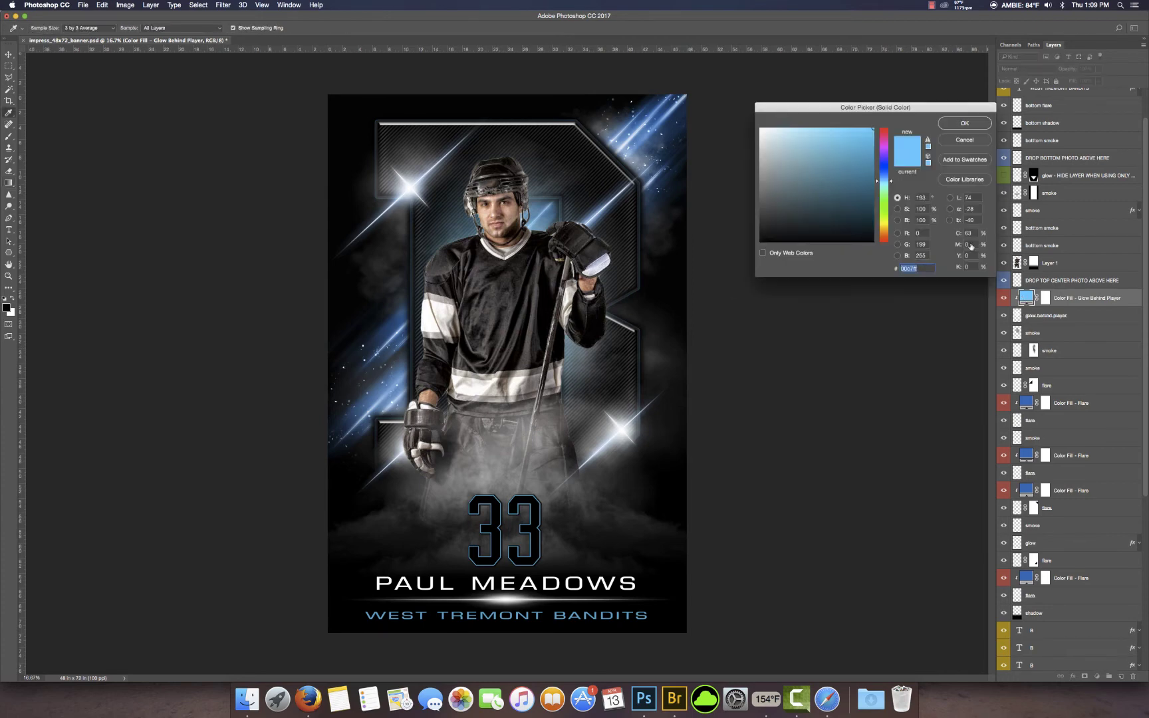
text(0263b6)
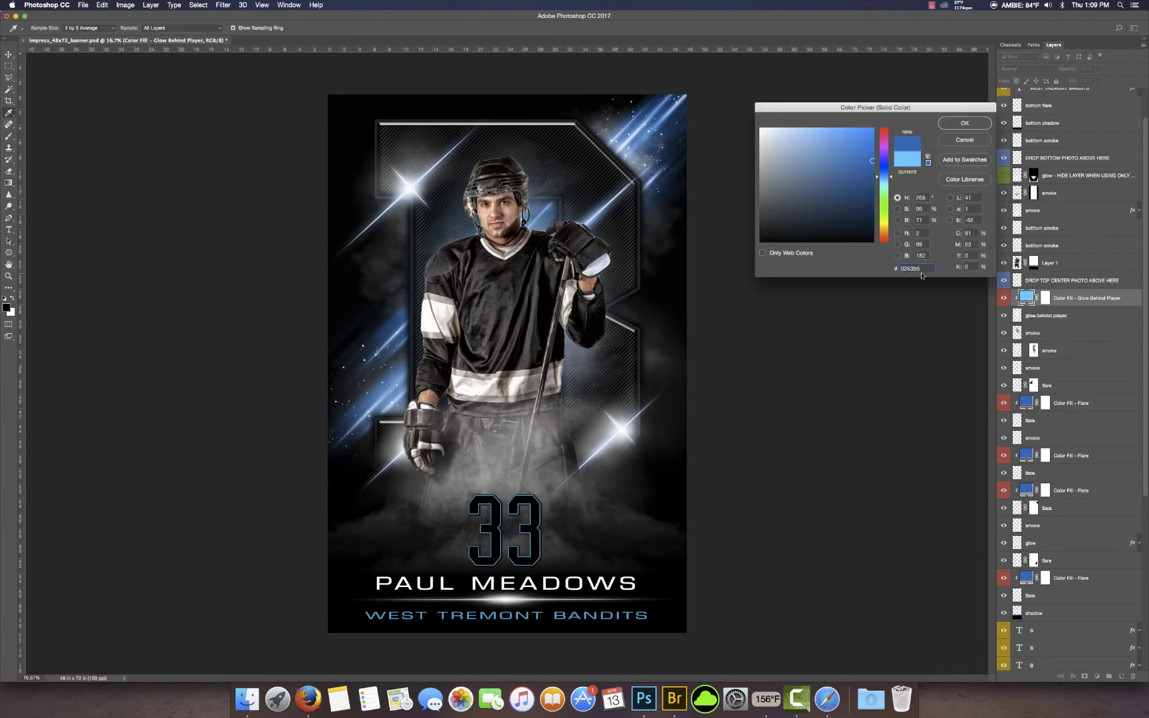
key(super+a)
text(0089ff)
click(974, 125)
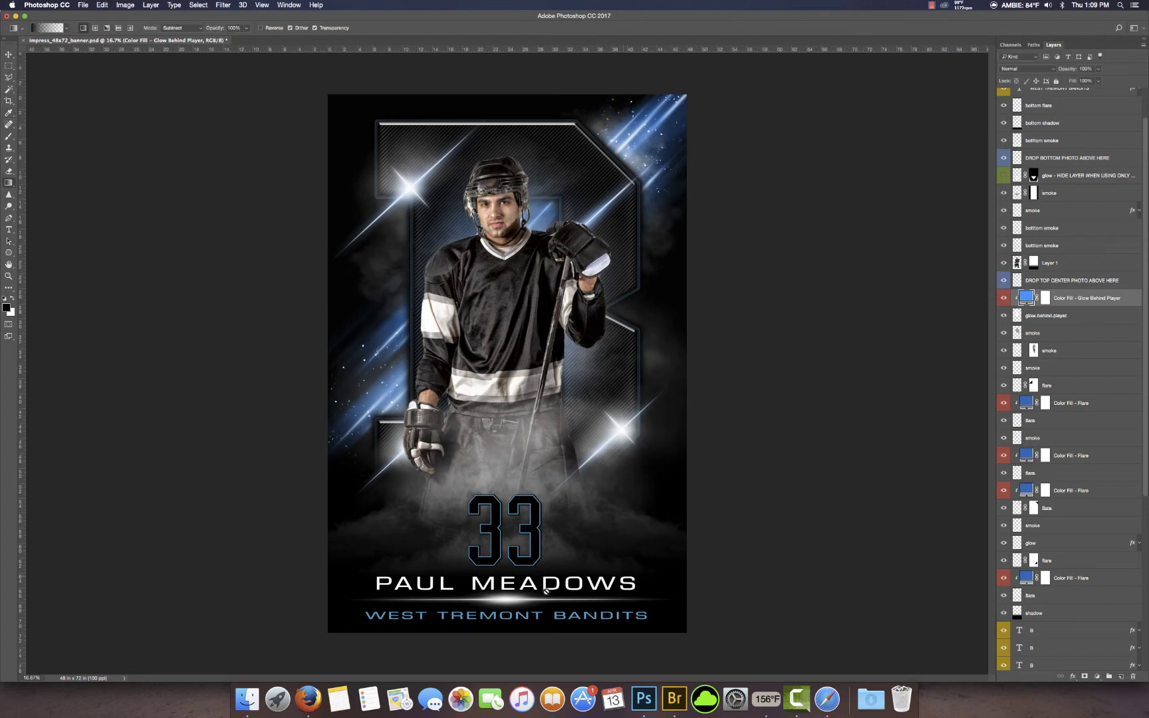
scroll(1097, 278, up, 3)
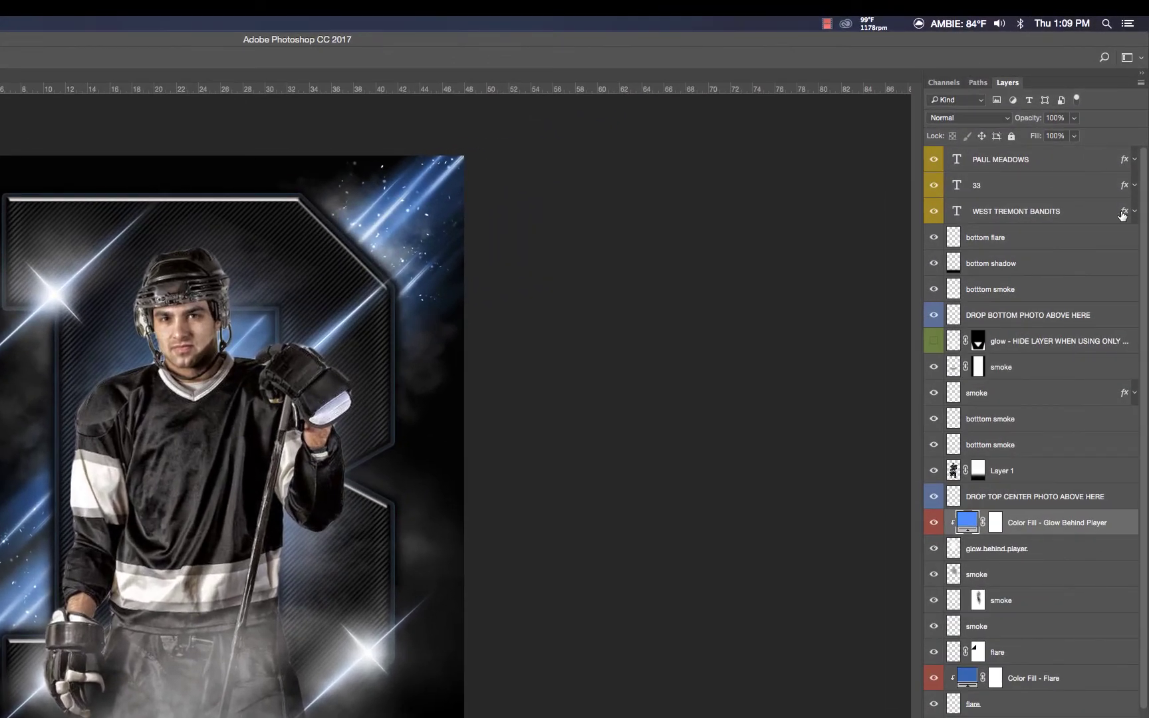
- Change the WEST TREMONT BANDITS Color Overlay to blue 0079e1, copying that hex value
click(1123, 214)
double_click(1122, 214)
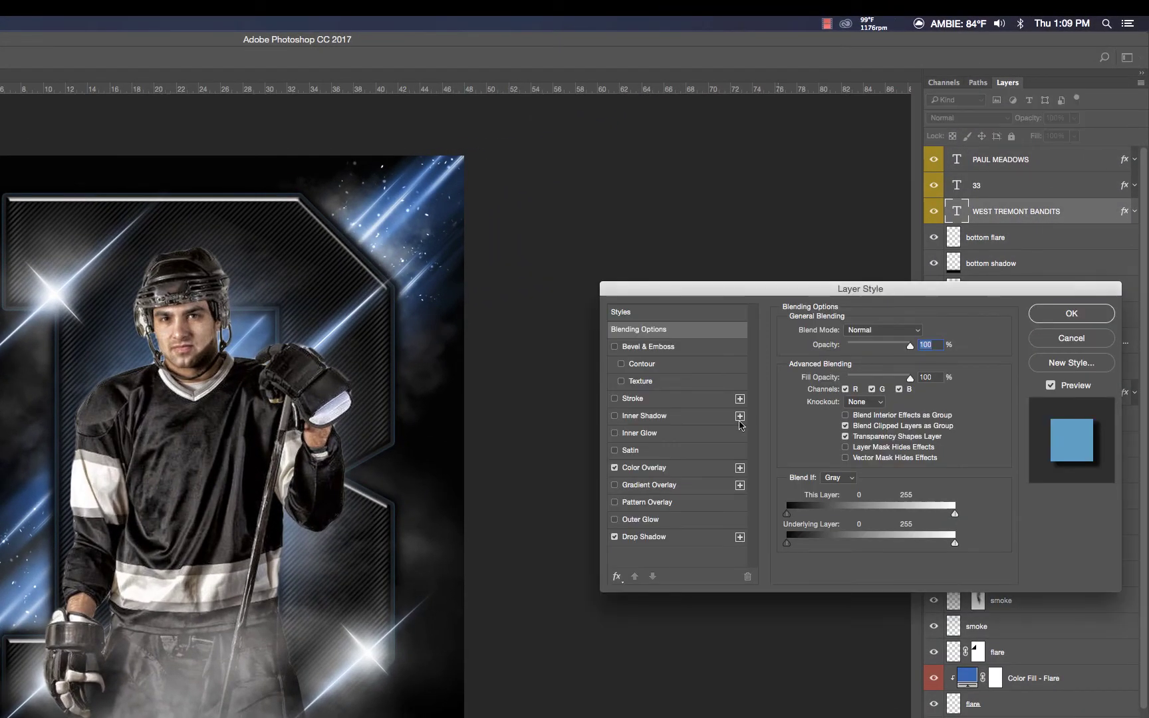
click(645, 469)
click(924, 334)
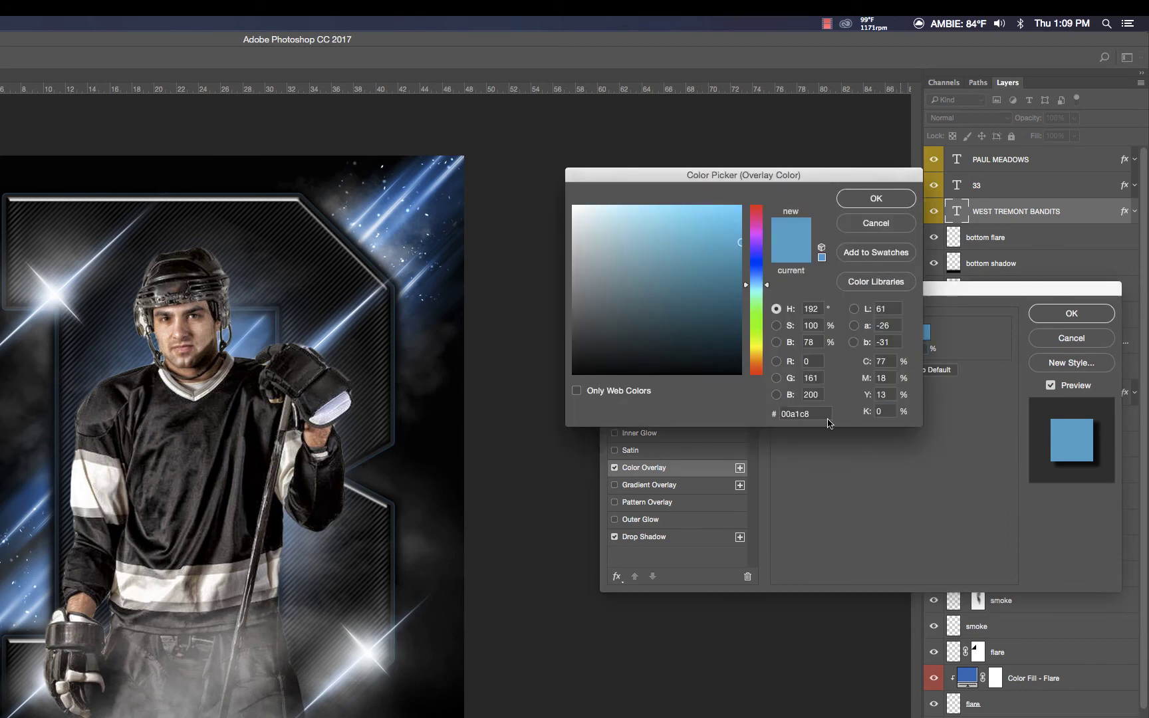
click(816, 413)
text(0263b6)
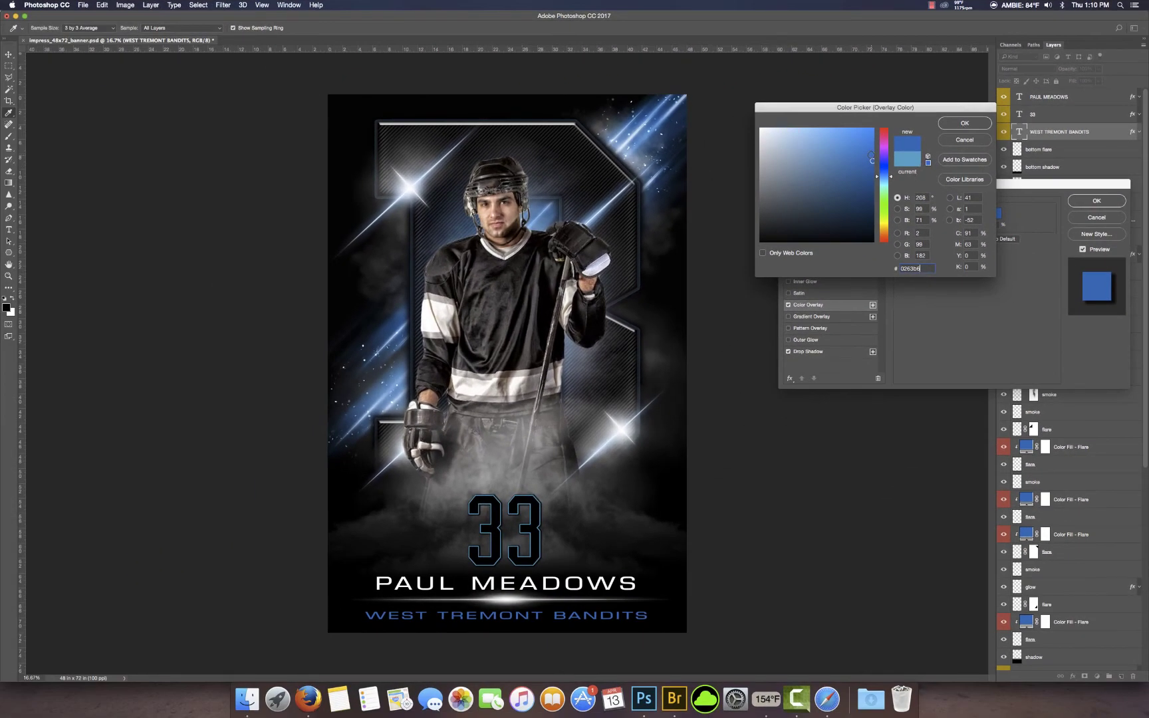
drag(871, 158, 874, 141)
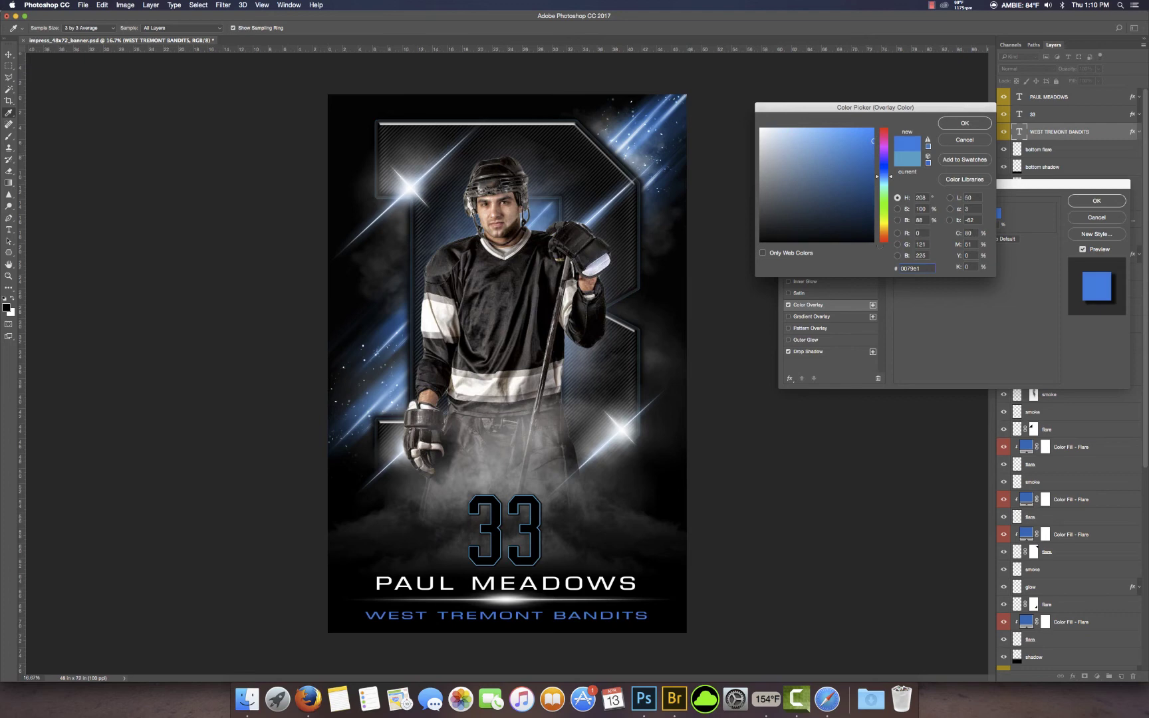
double_click(914, 268)
key(super+c)
click(964, 123)
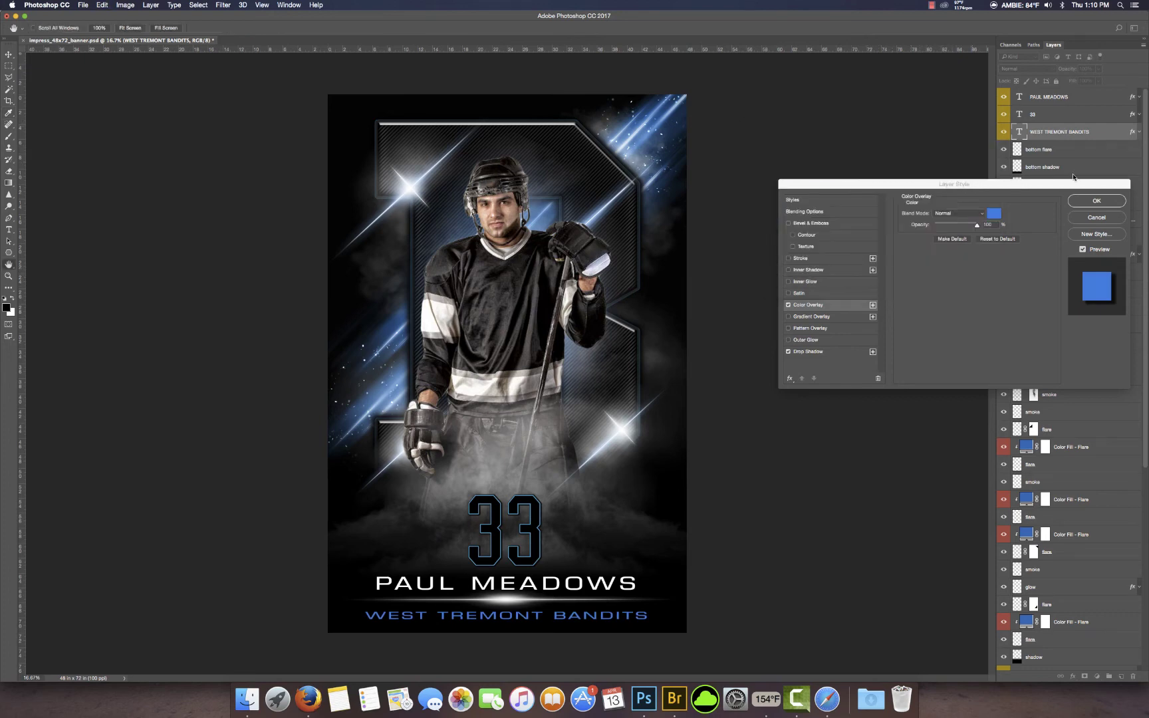
click(1097, 200)
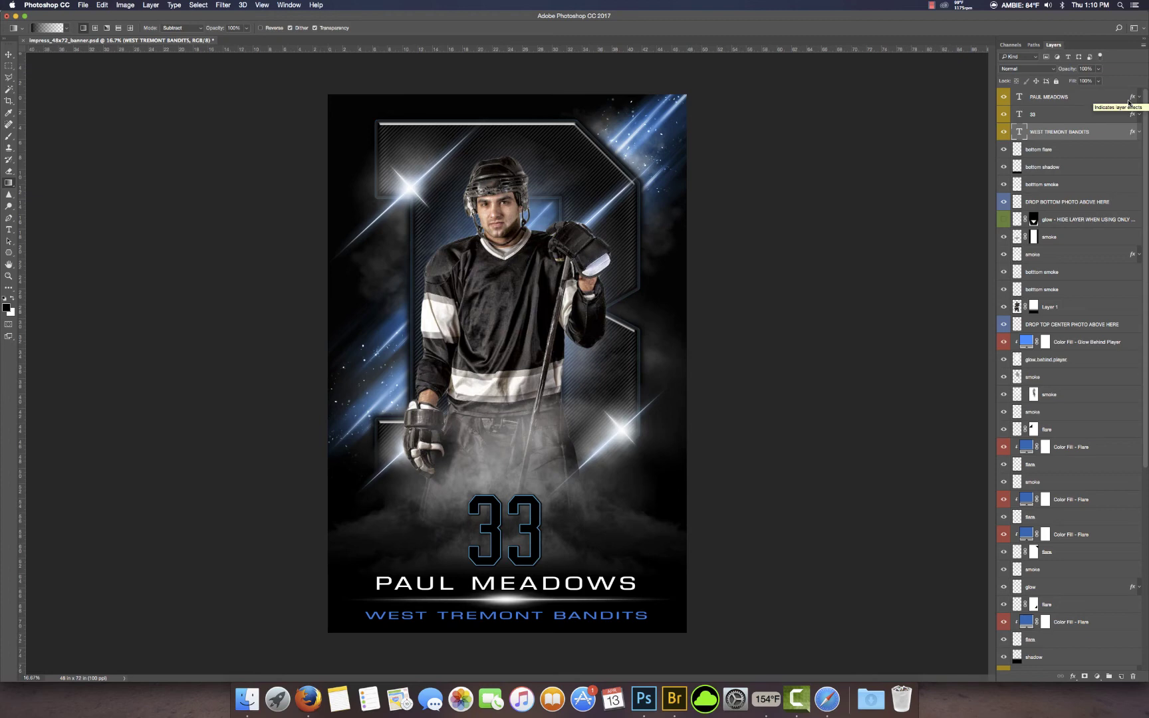
- Set the background letter's Outer Glow colour to blue 0079e1 in Layer Style
scroll(1096, 534, down, 5)
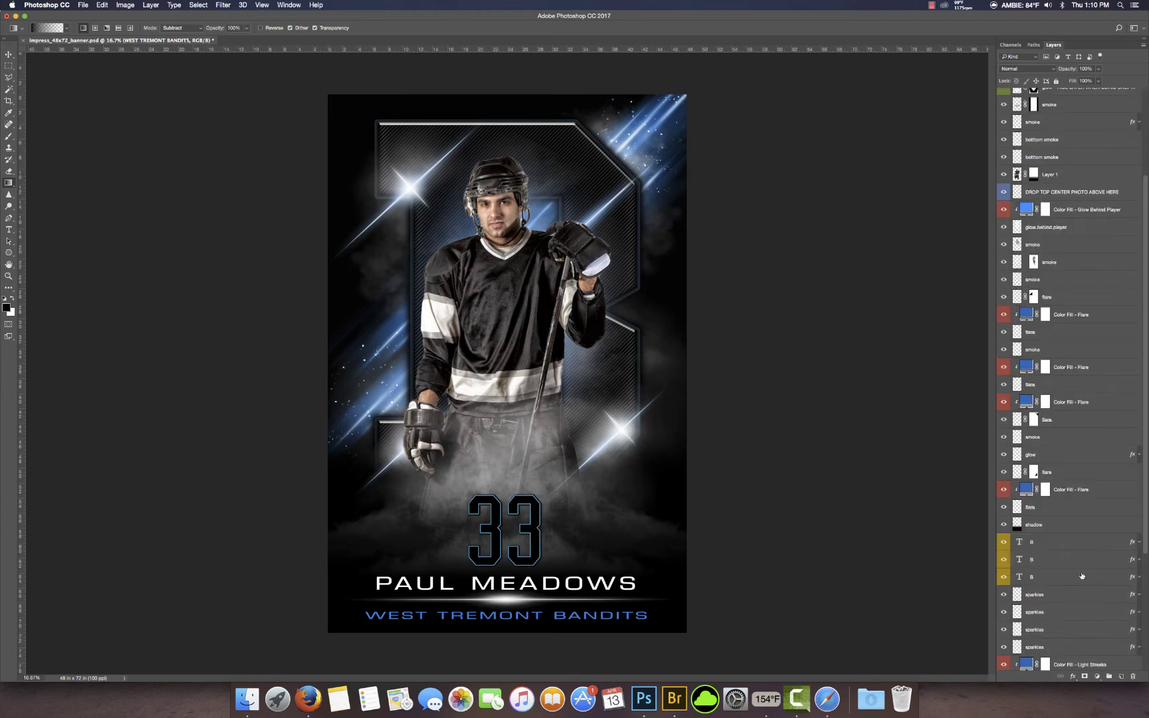
click(1003, 579)
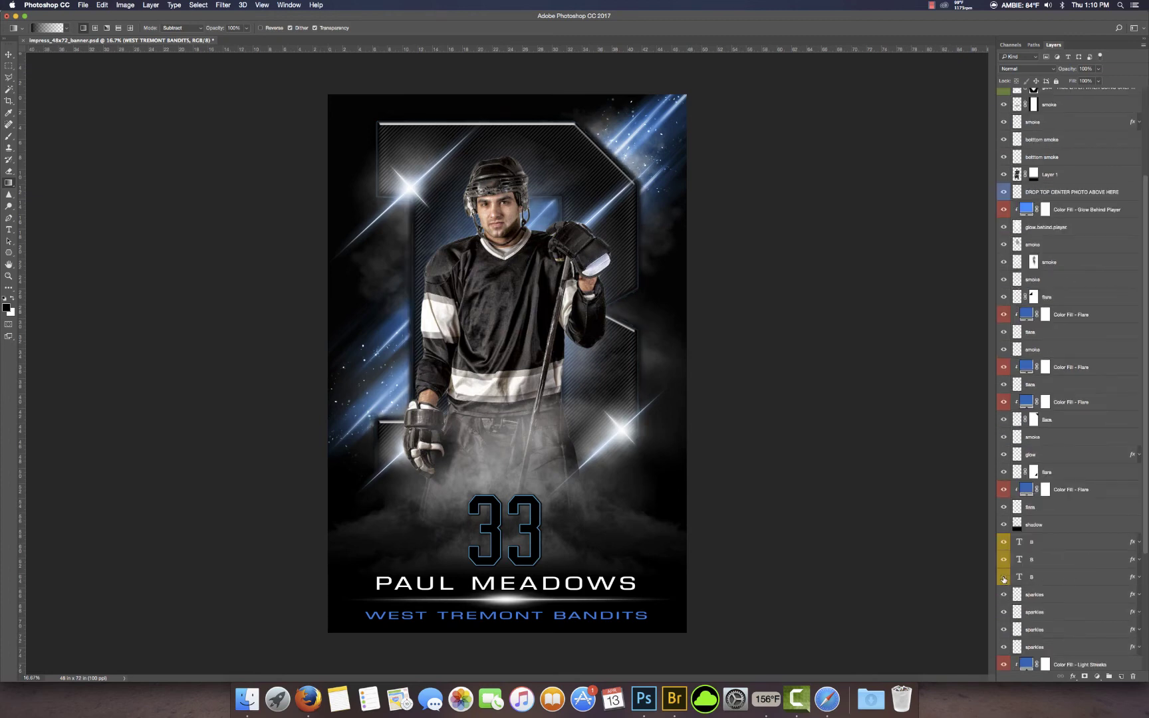
double_click(1133, 578)
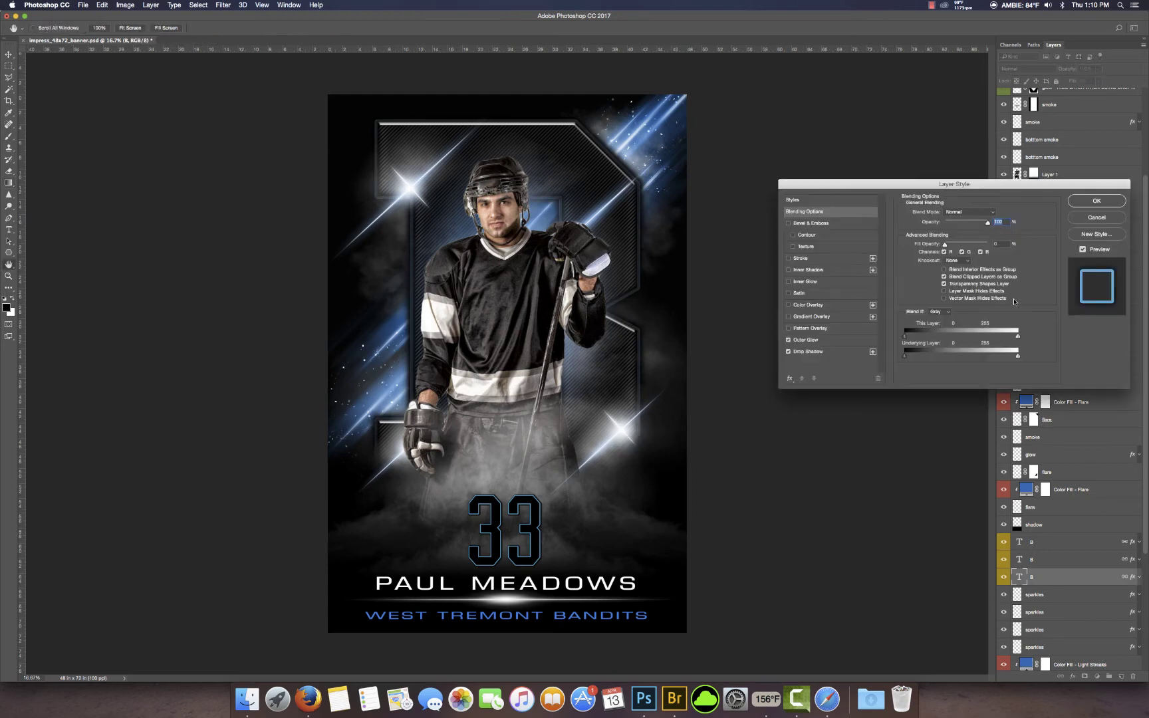
click(804, 340)
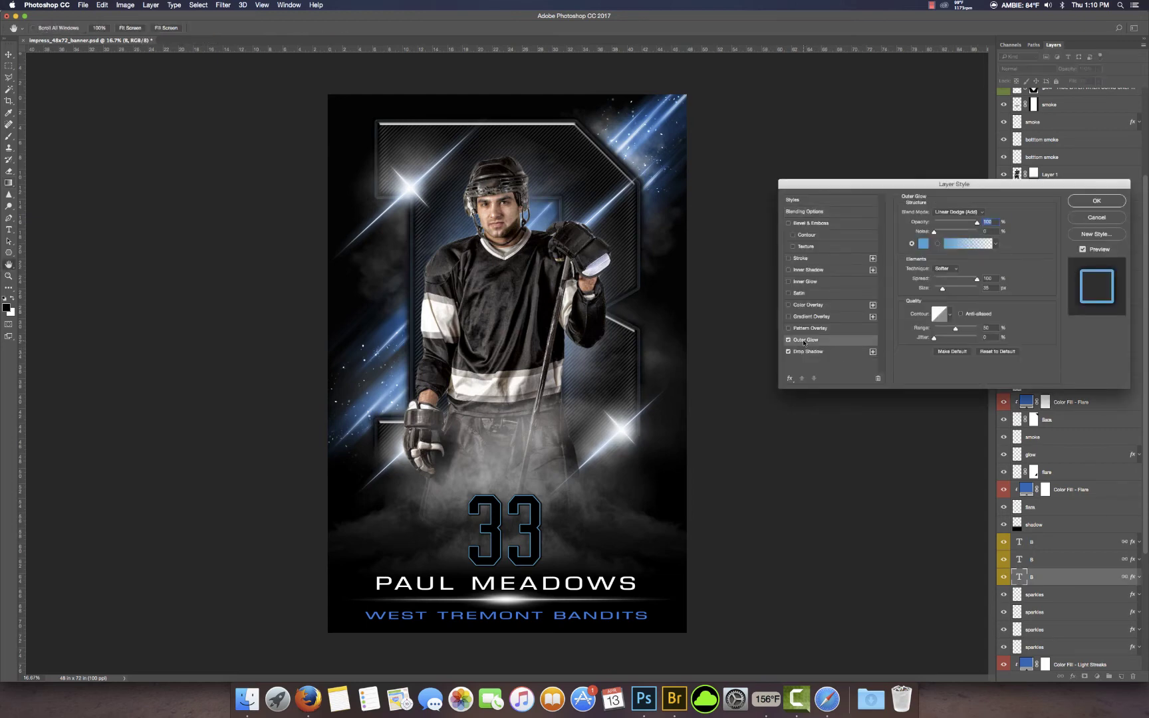
click(923, 243)
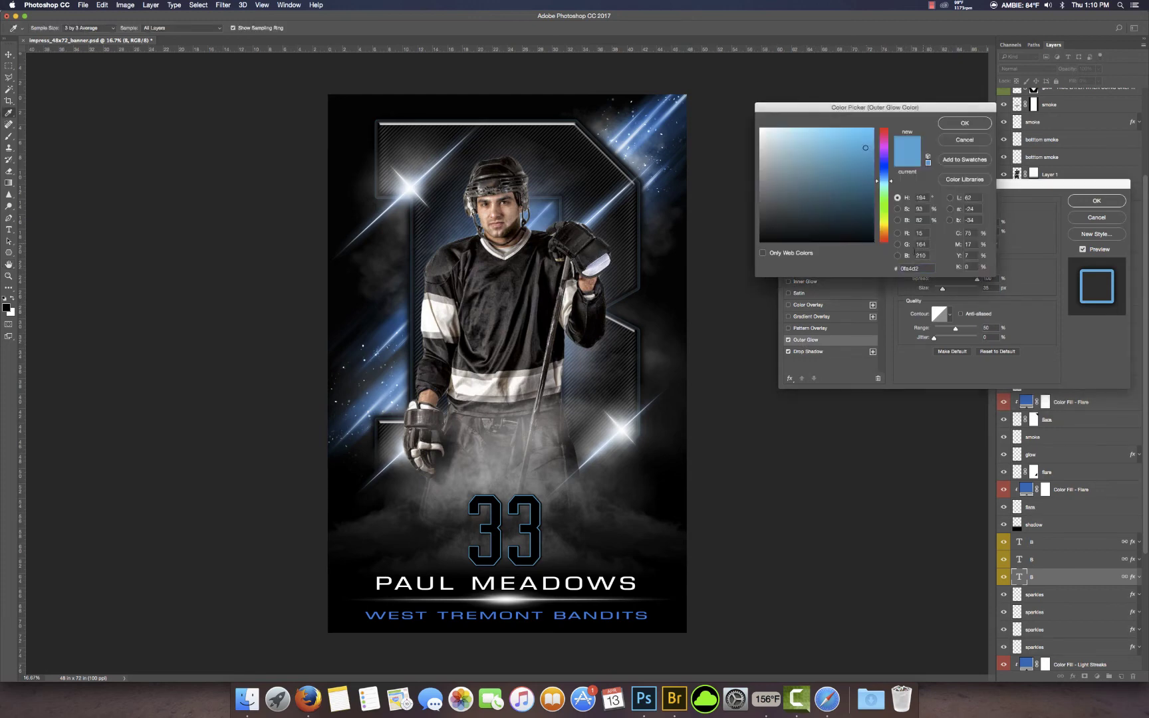
double_click(923, 269)
text(0079e1)
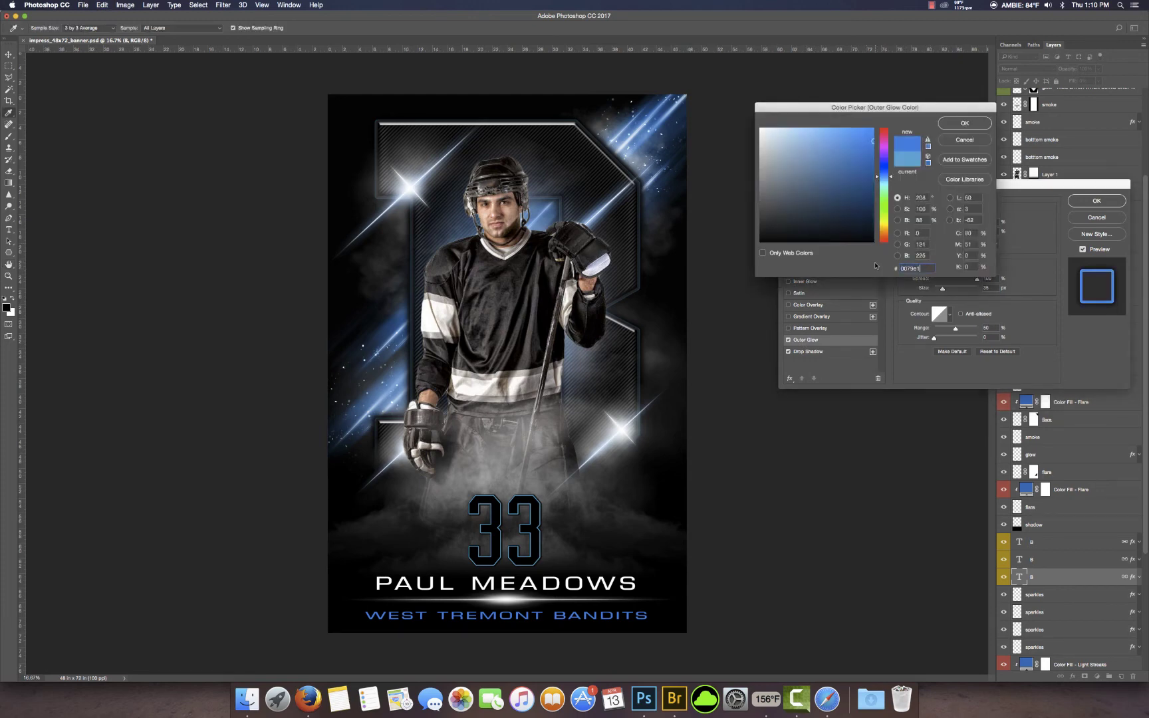
click(976, 125)
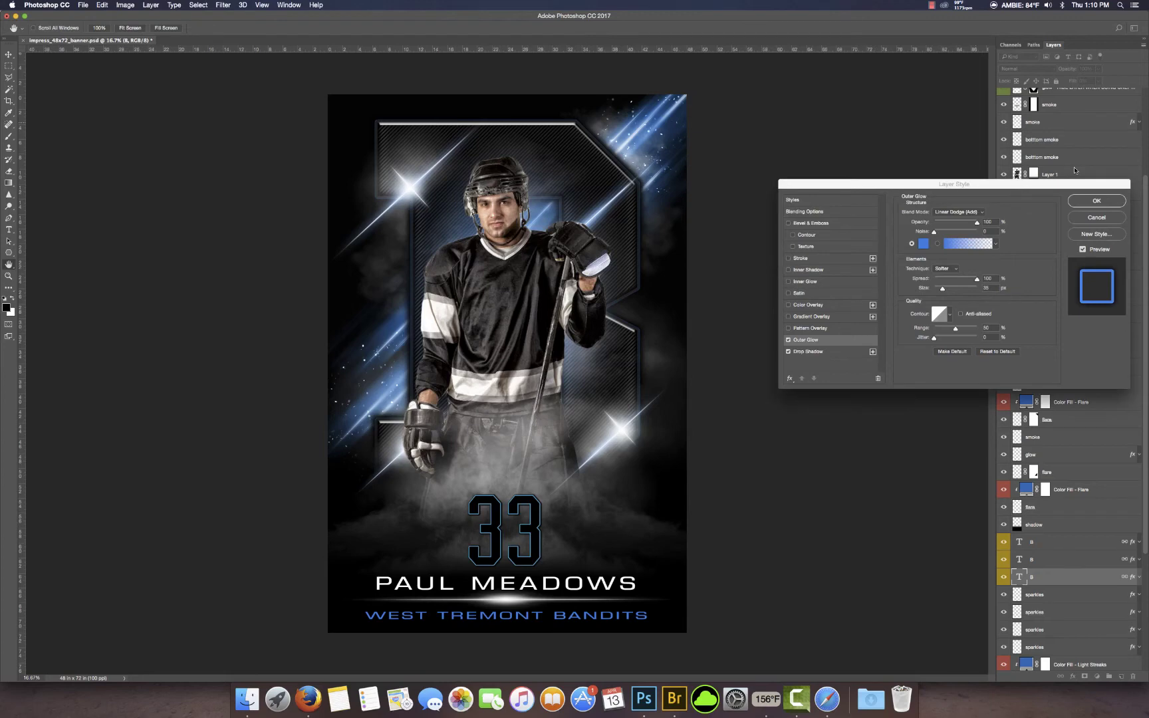
click(1081, 199)
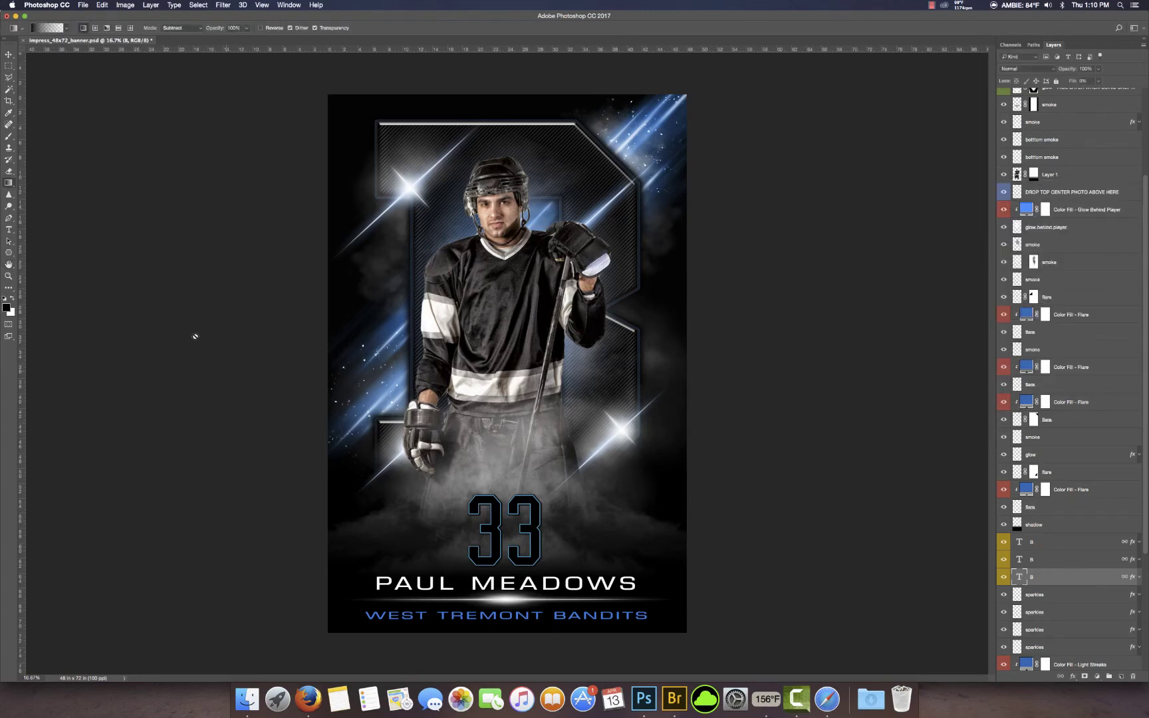
- Replace BANDITS with WOLVERINES in the bottom team-name line of text
key(t)
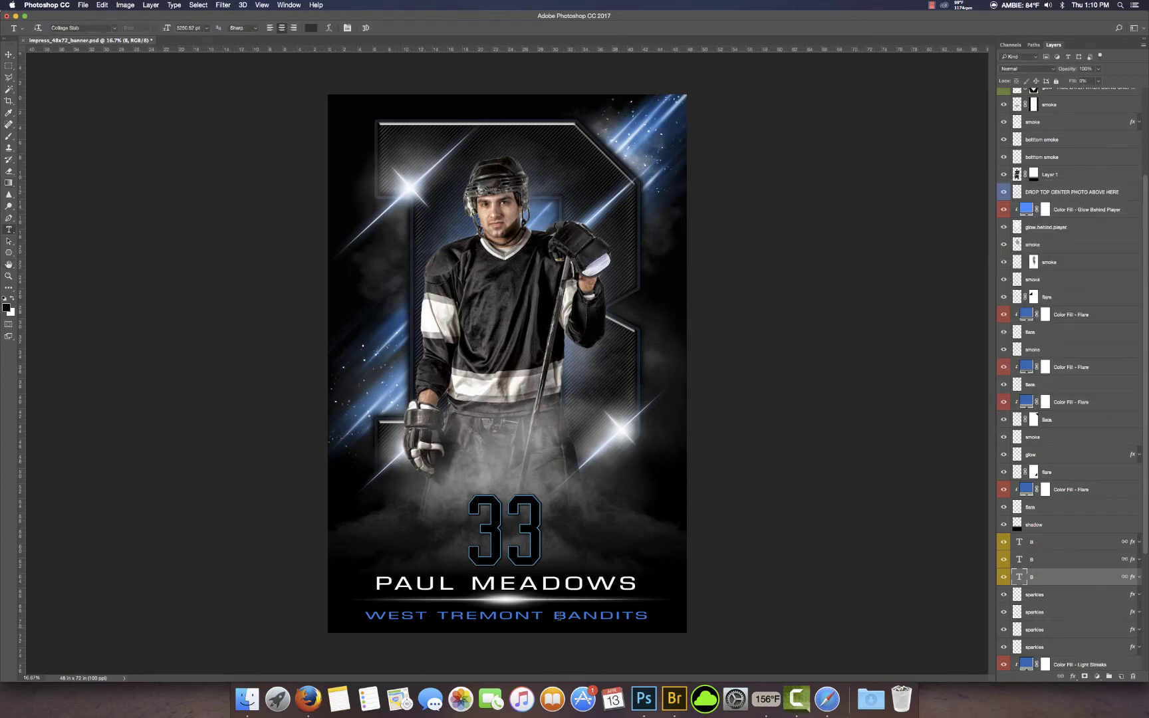
drag(556, 616, 645, 612)
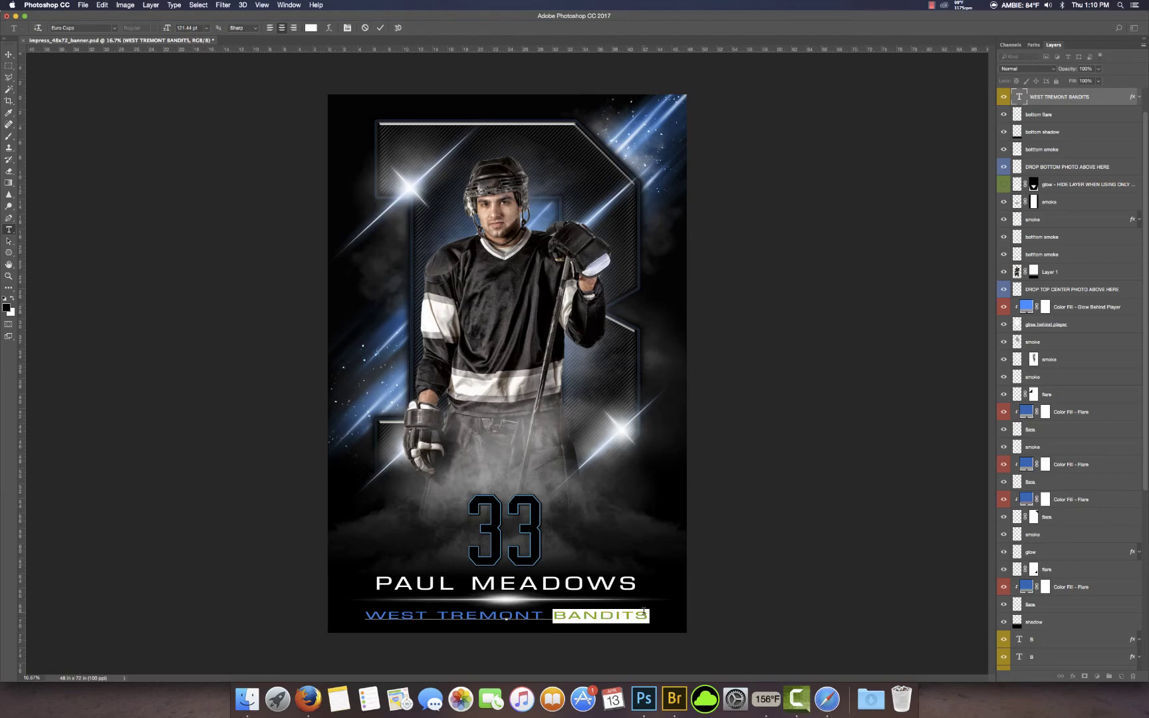
text(WOLVERINES)
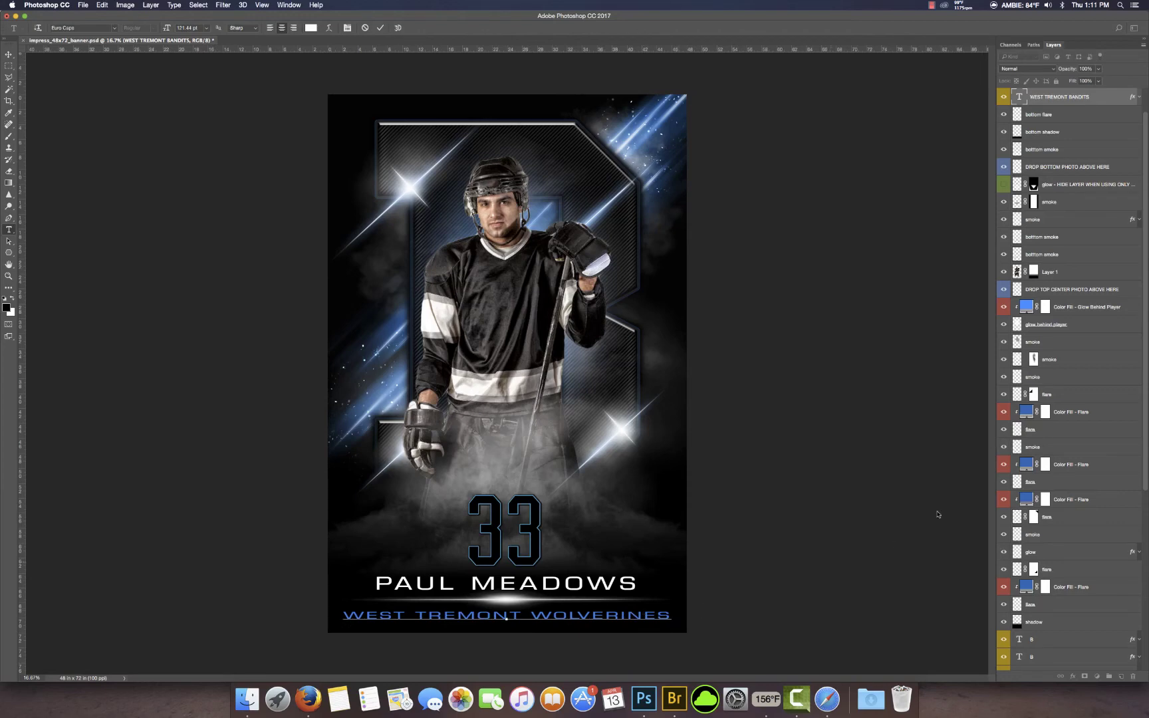
click(1017, 104)
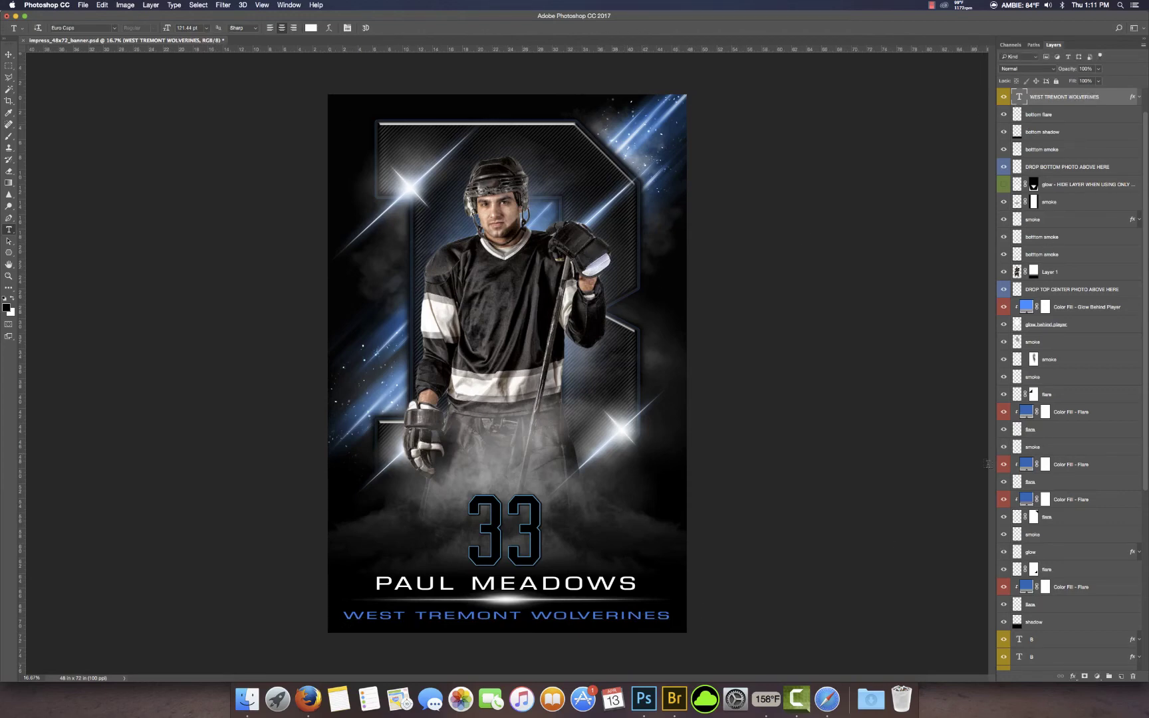
click(1071, 638)
- Retype the giant background letter in the first B text layer
scroll(1068, 635, down, 2)
click(1067, 635)
scroll(1064, 625, down, 2)
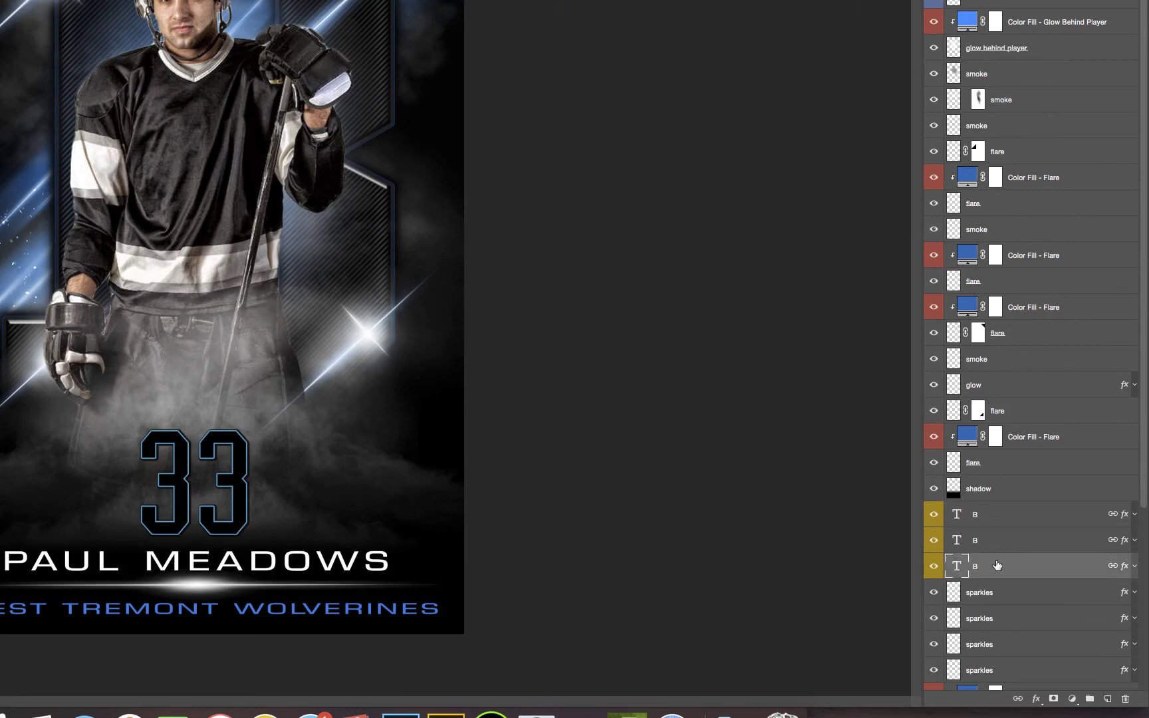
click(985, 518)
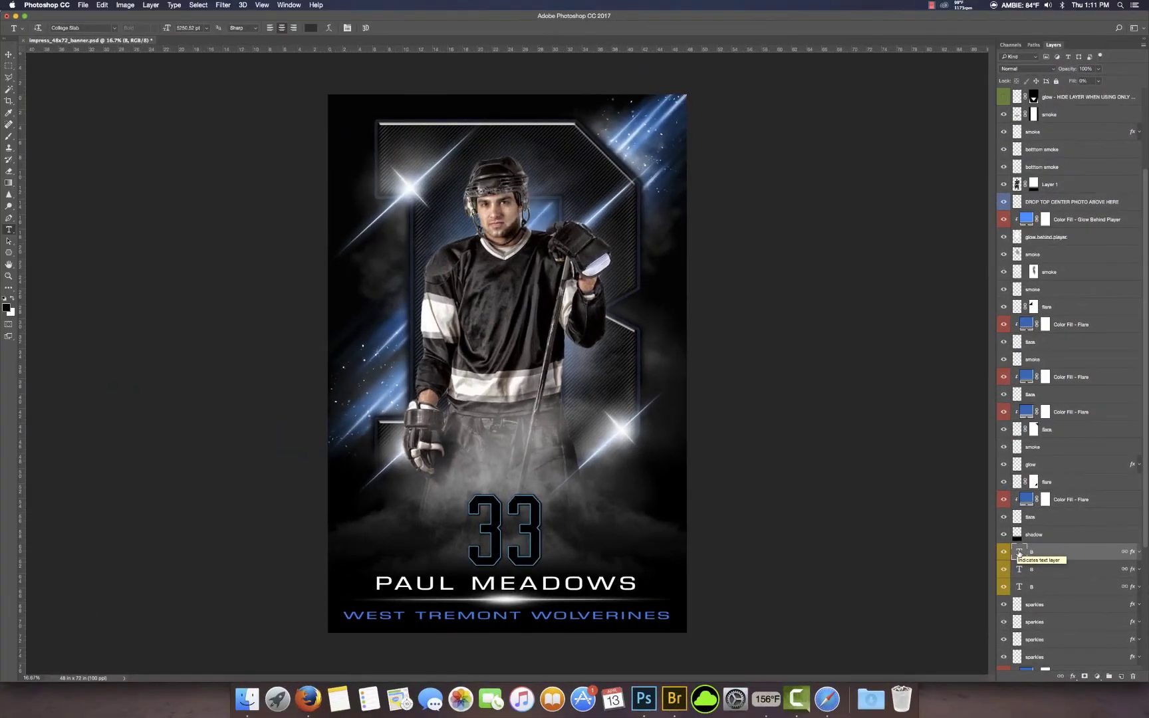
double_click(956, 515)
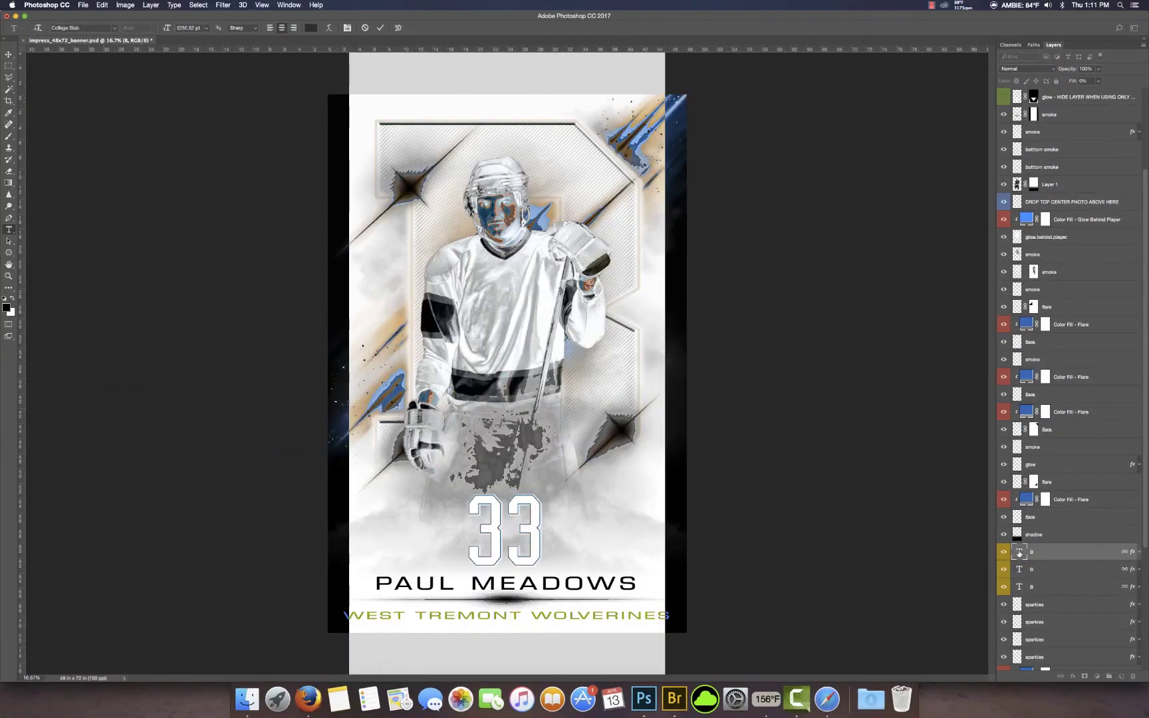
text(M)
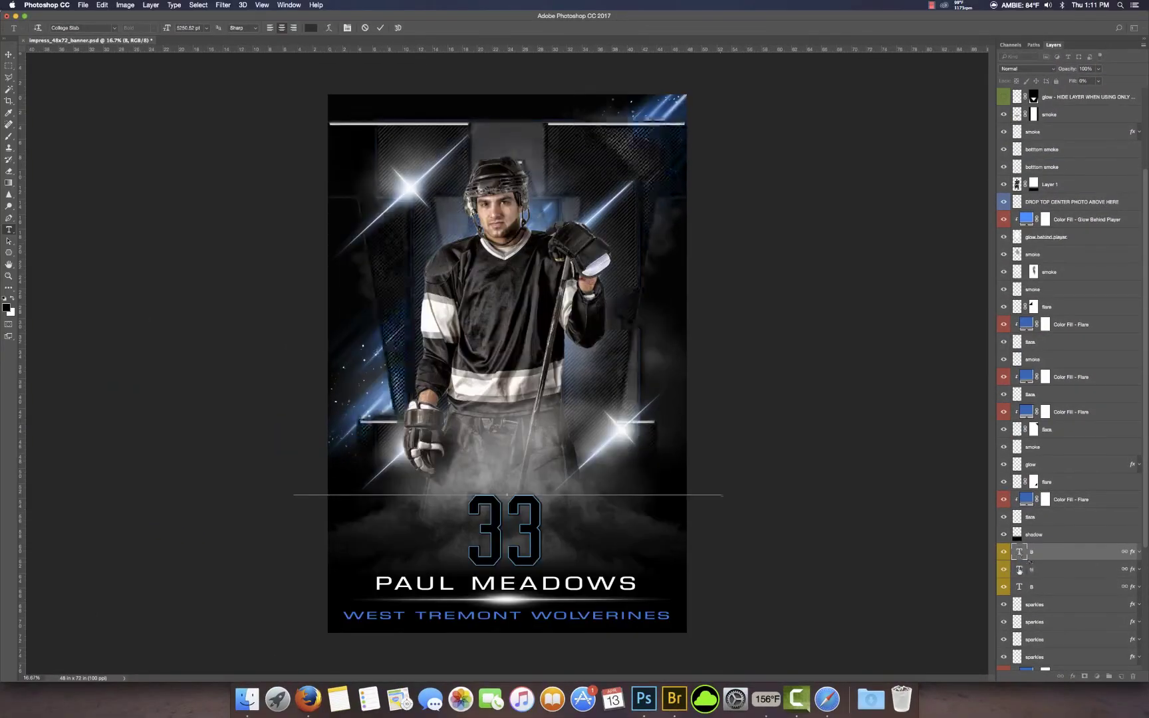
click(1019, 570)
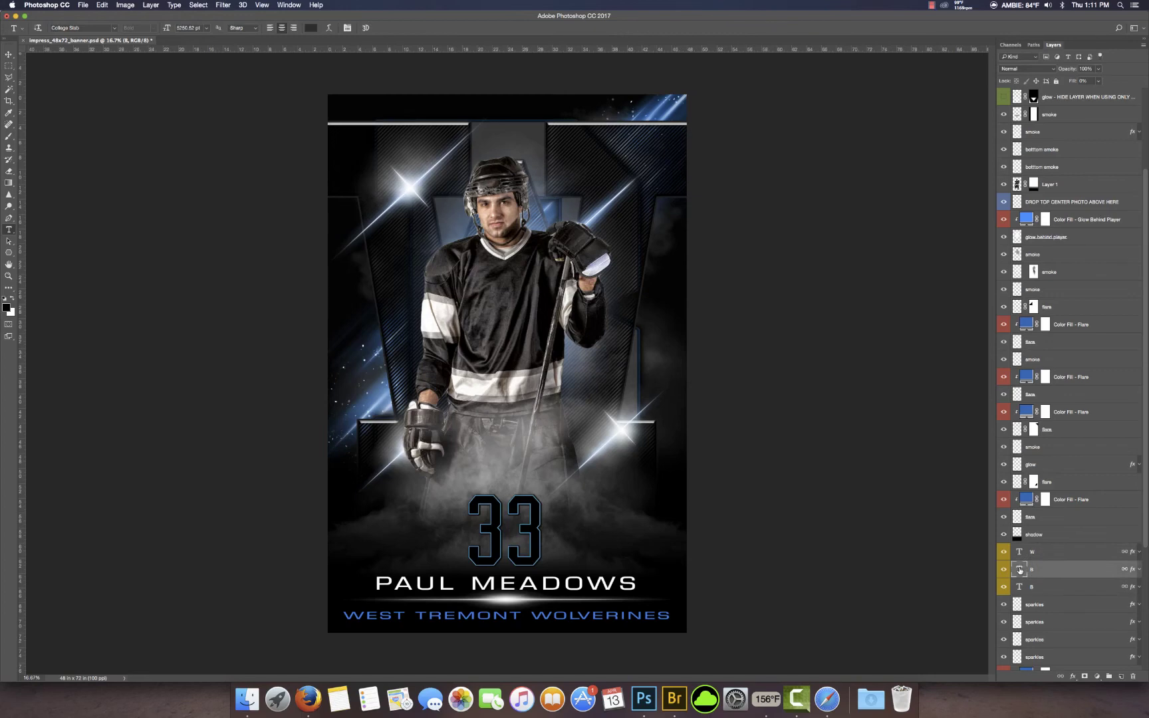
- Change the B to W in the remaining two letter layers, then select all three W layers
double_click(1019, 570)
text(W)
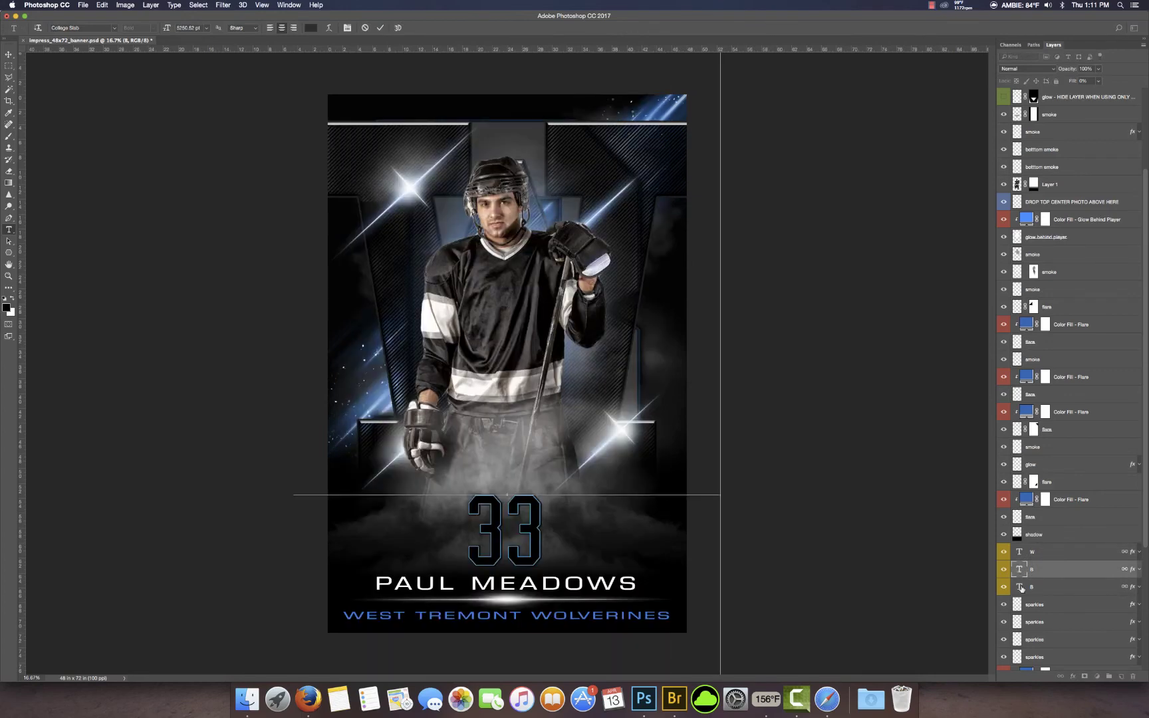
click(1020, 587)
click(1021, 589)
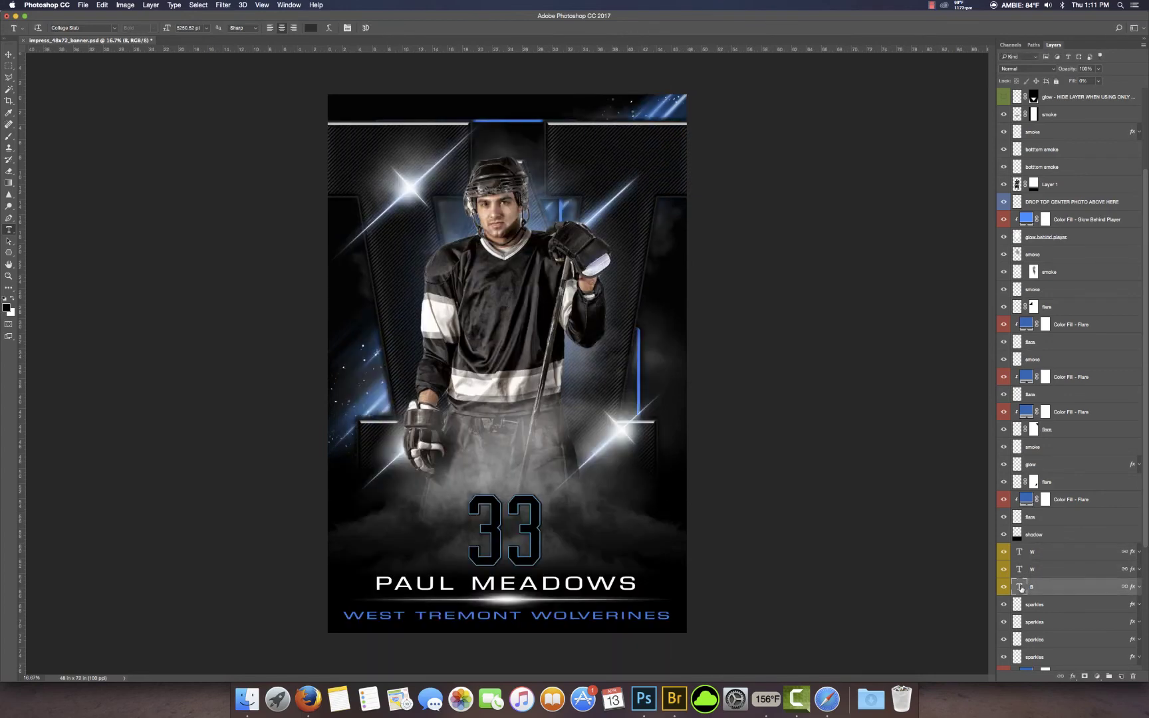
double_click(1019, 587)
text(W)
key(ctrl+Return)
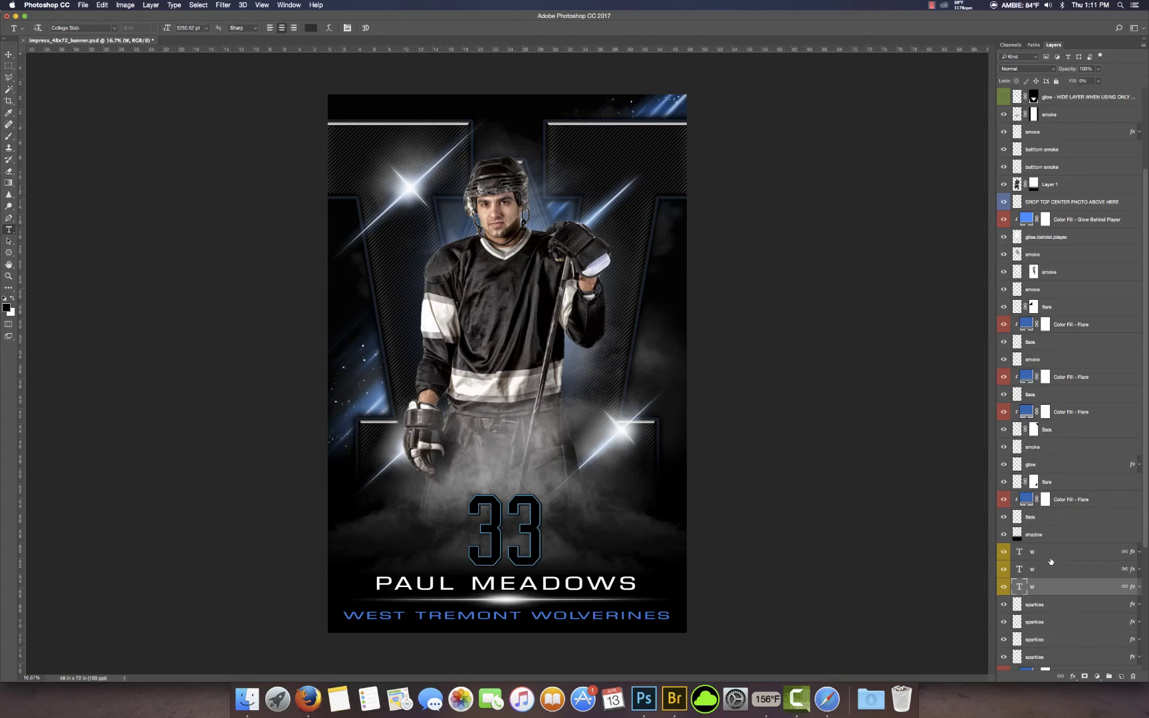
shift+click(1051, 562)
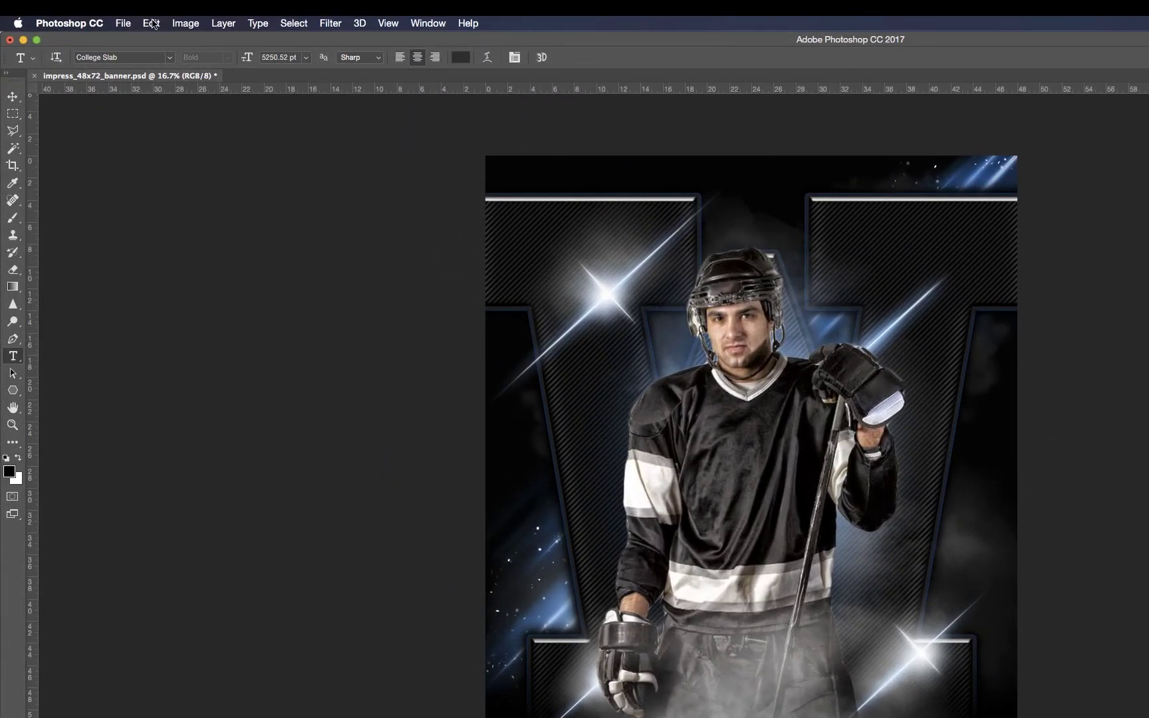
- Scale the three W layers to about 88%, move them up, and stretch them taller toward the 33
click(102, 6)
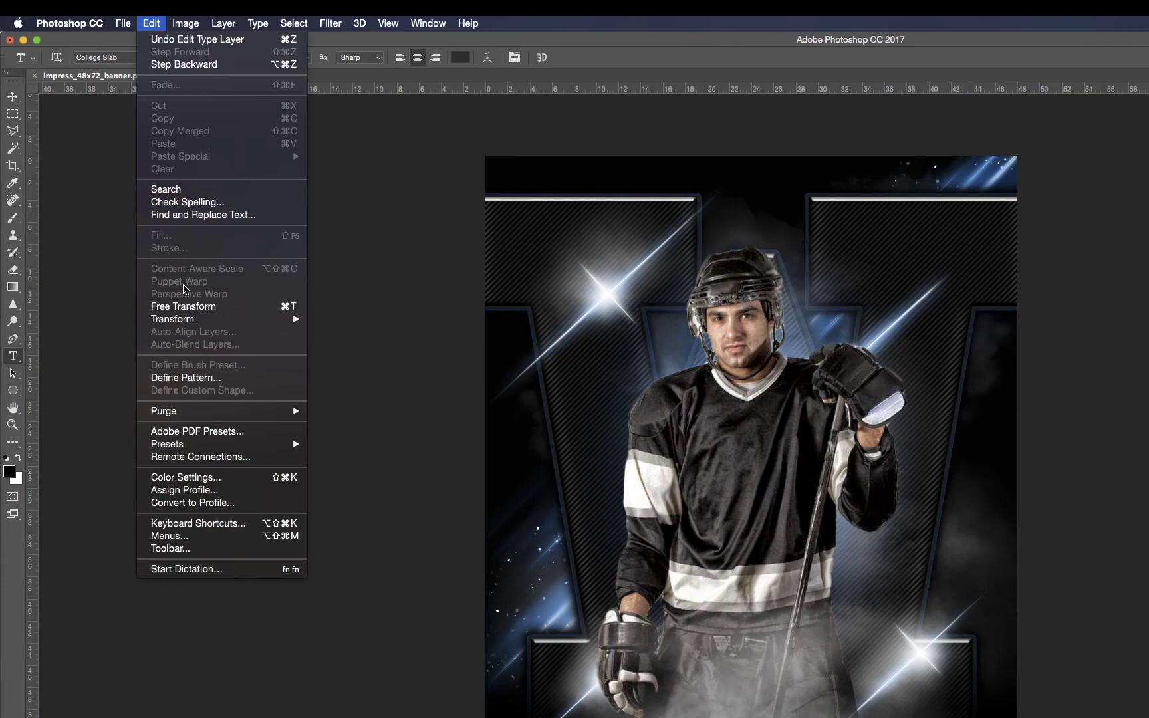
mouse_move(186, 320)
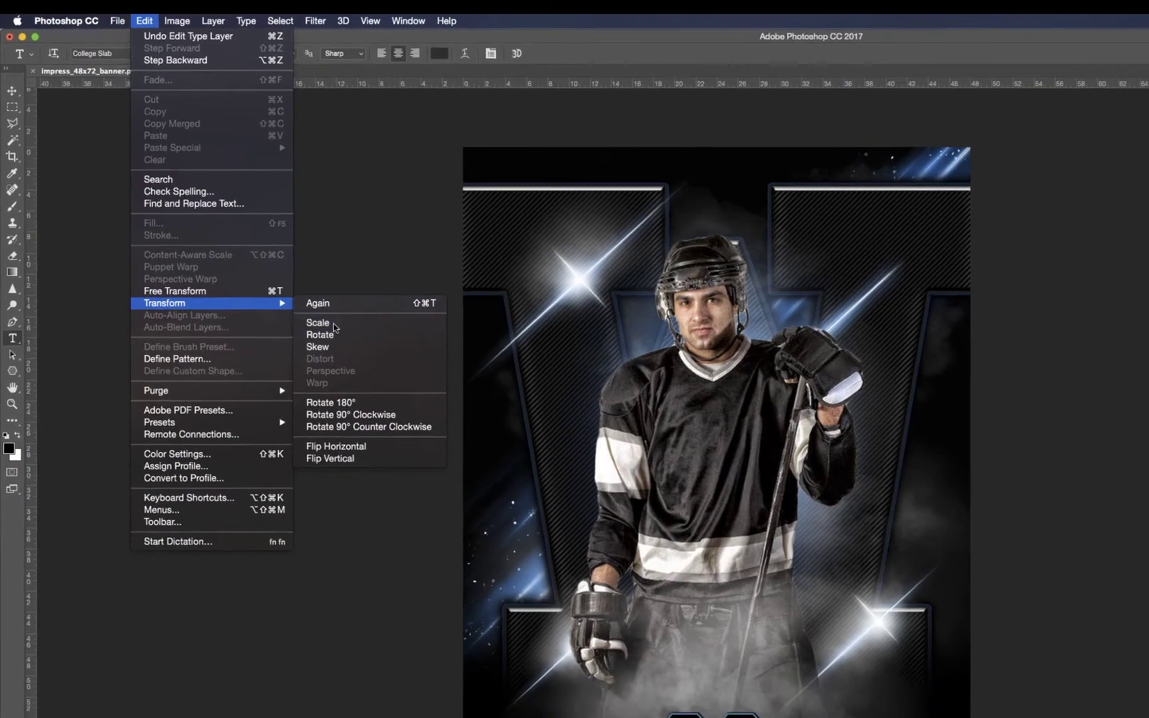
click(334, 324)
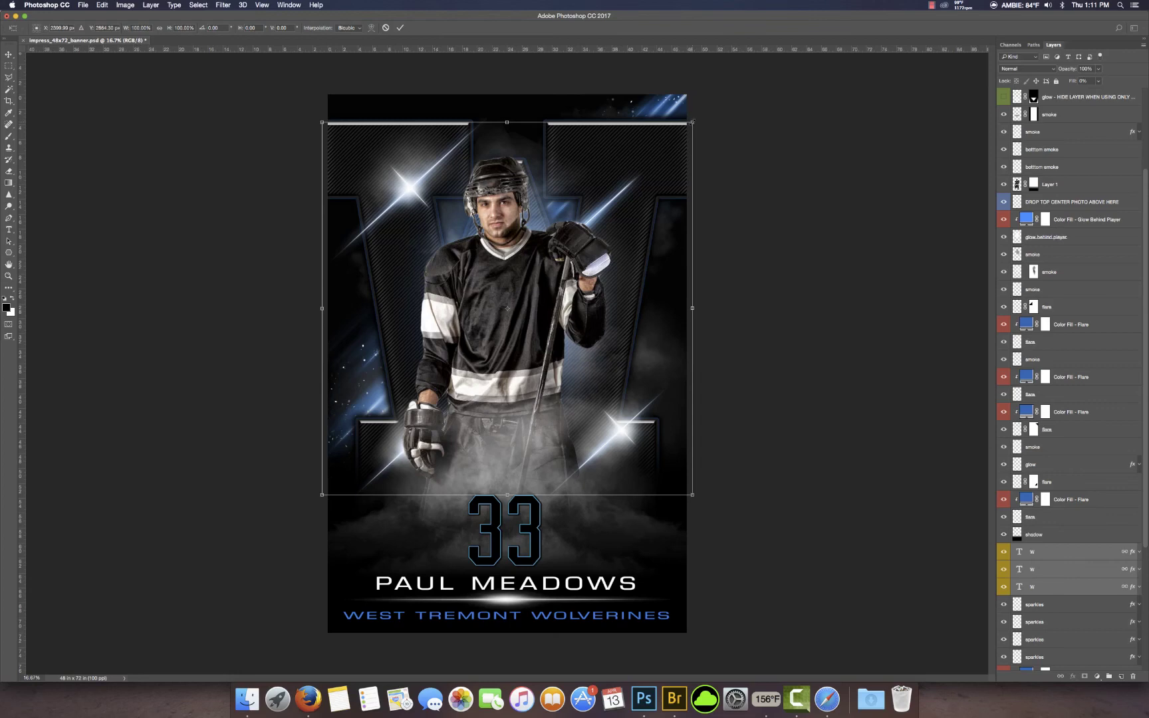
drag(692, 121, 676, 138)
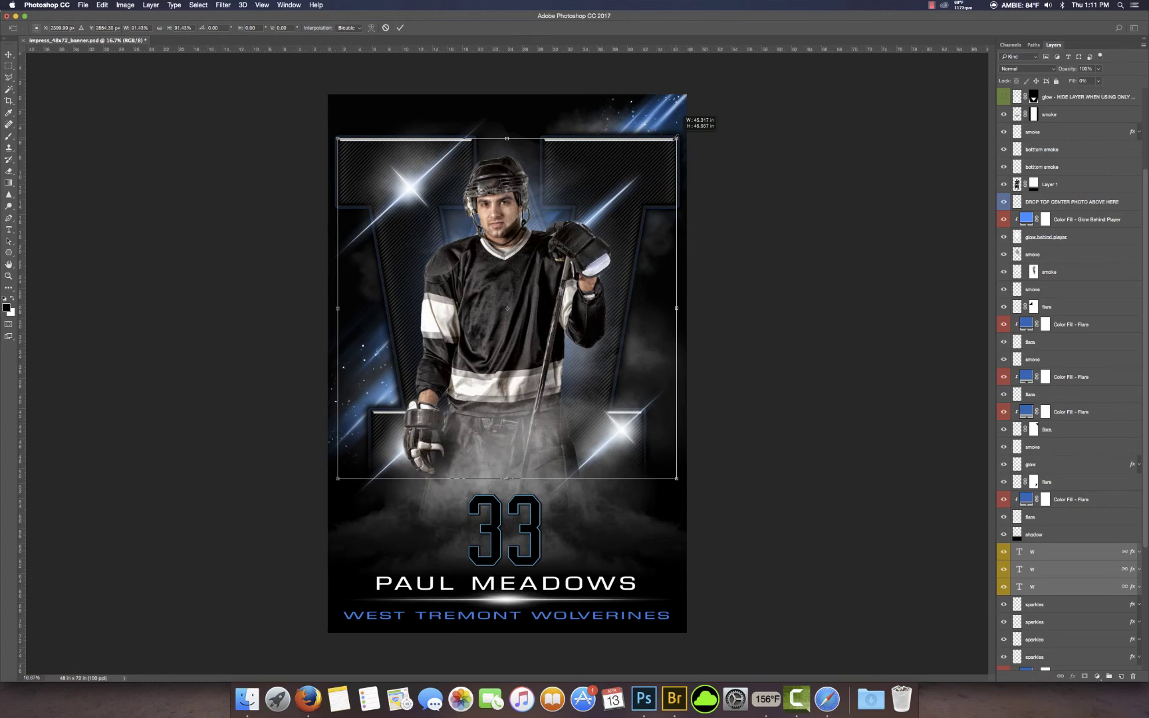
drag(676, 138, 673, 141)
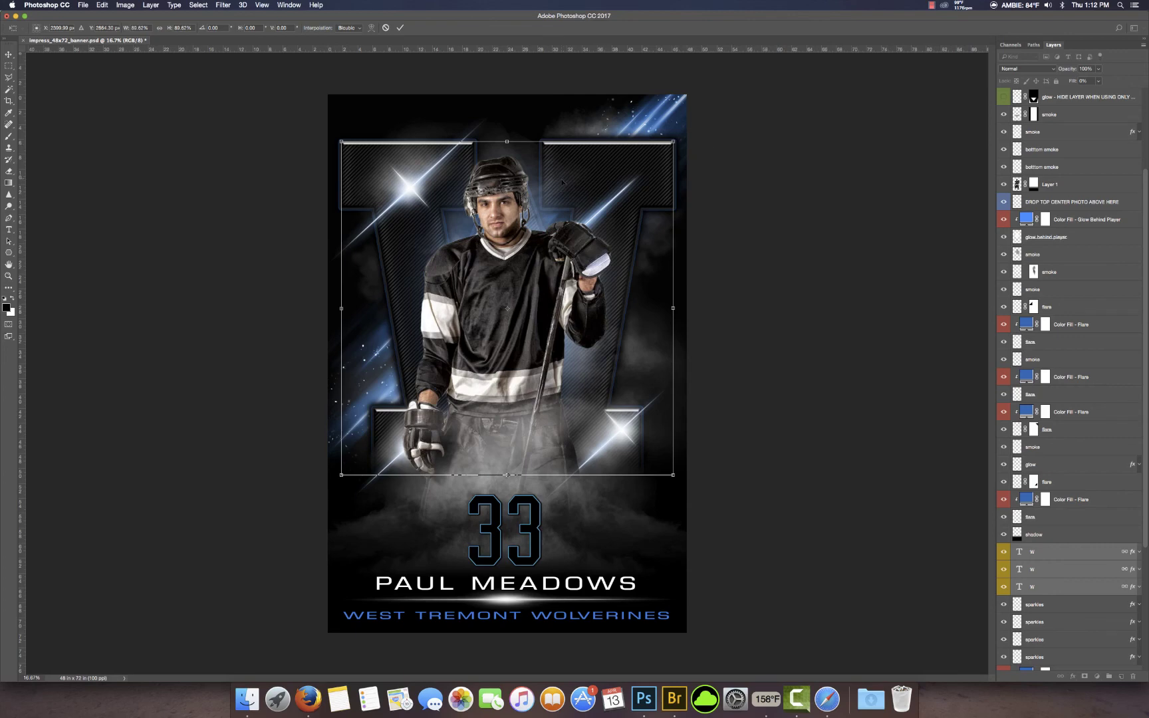
drag(589, 206, 588, 178)
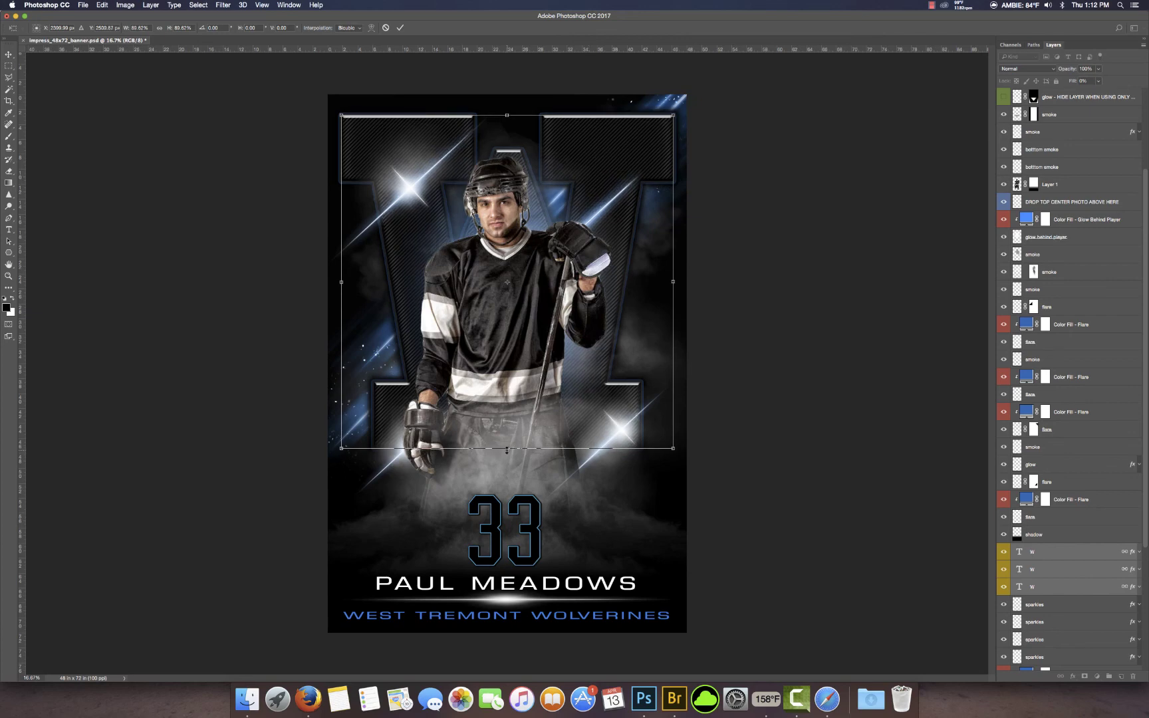
drag(506, 450, 506, 464)
key(Return)
key(t)
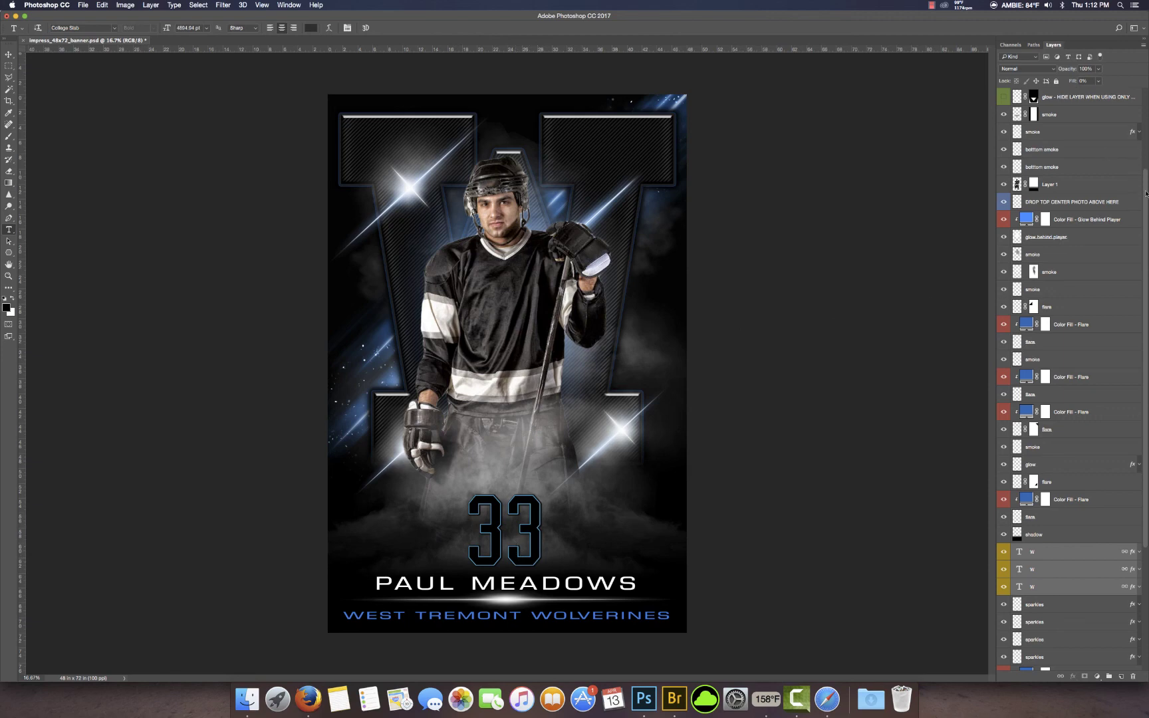
- Recolour the 33 layer's Stroke style from teal to hex 0079e1 blue
scroll(1138, 178, up, 5)
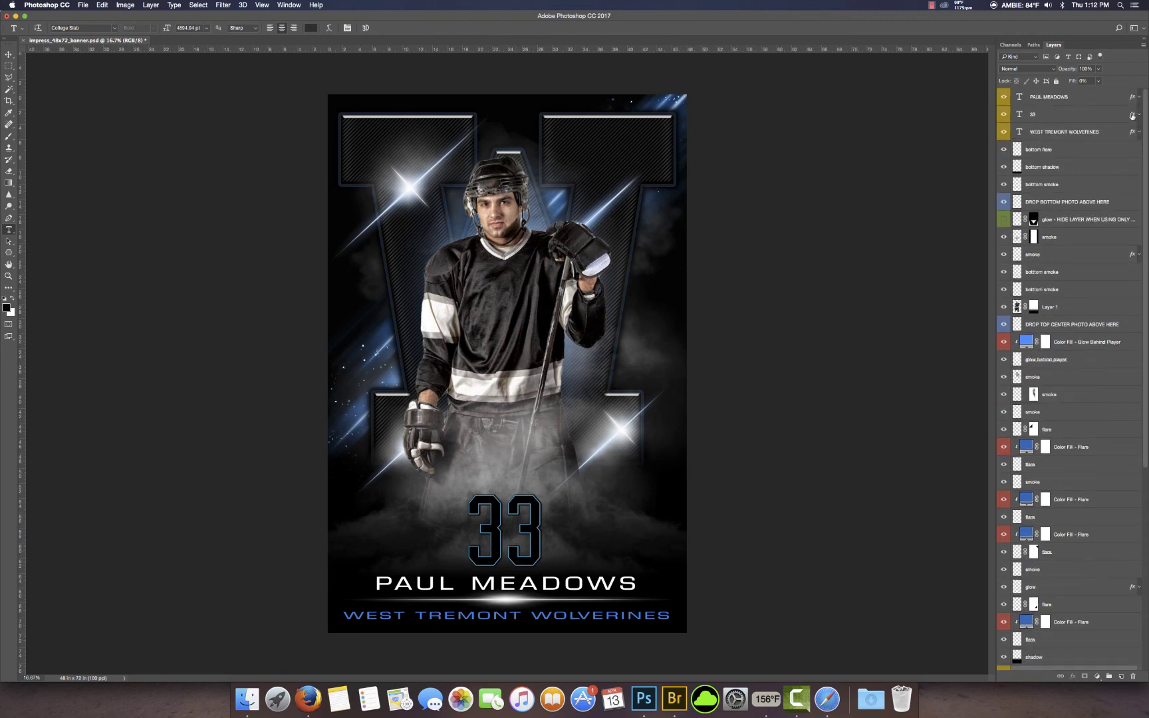
click(1097, 115)
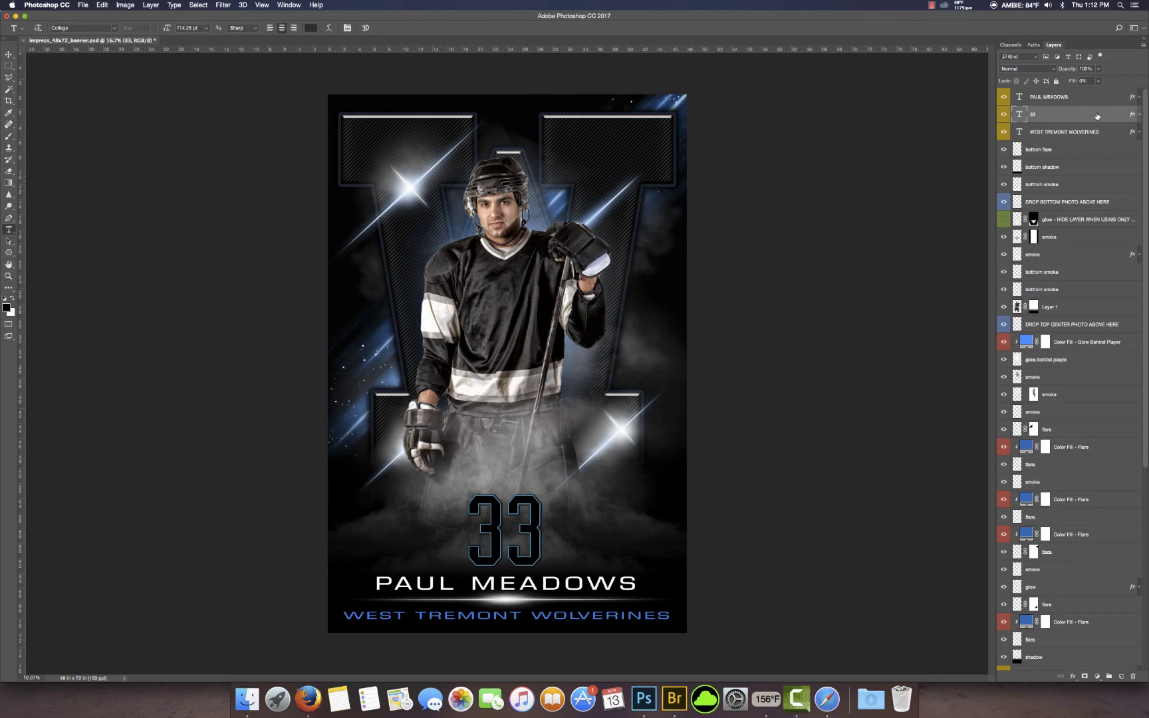
double_click(1132, 116)
drag(1050, 181, 820, 133)
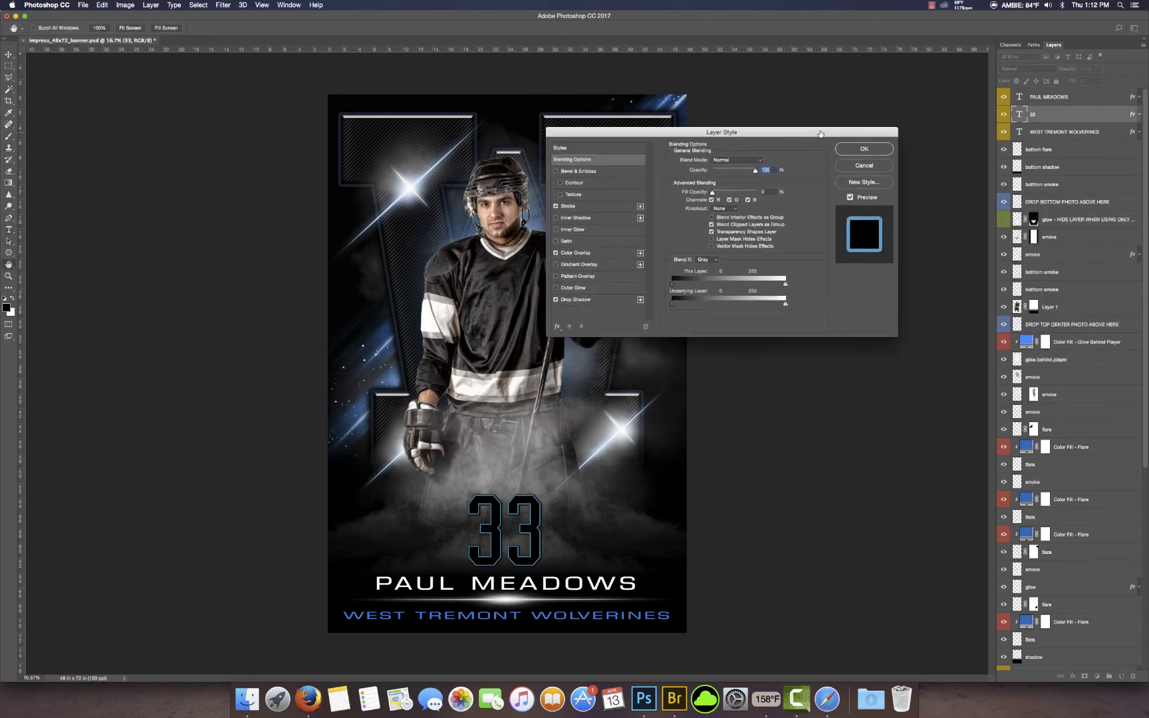
click(570, 254)
click(571, 300)
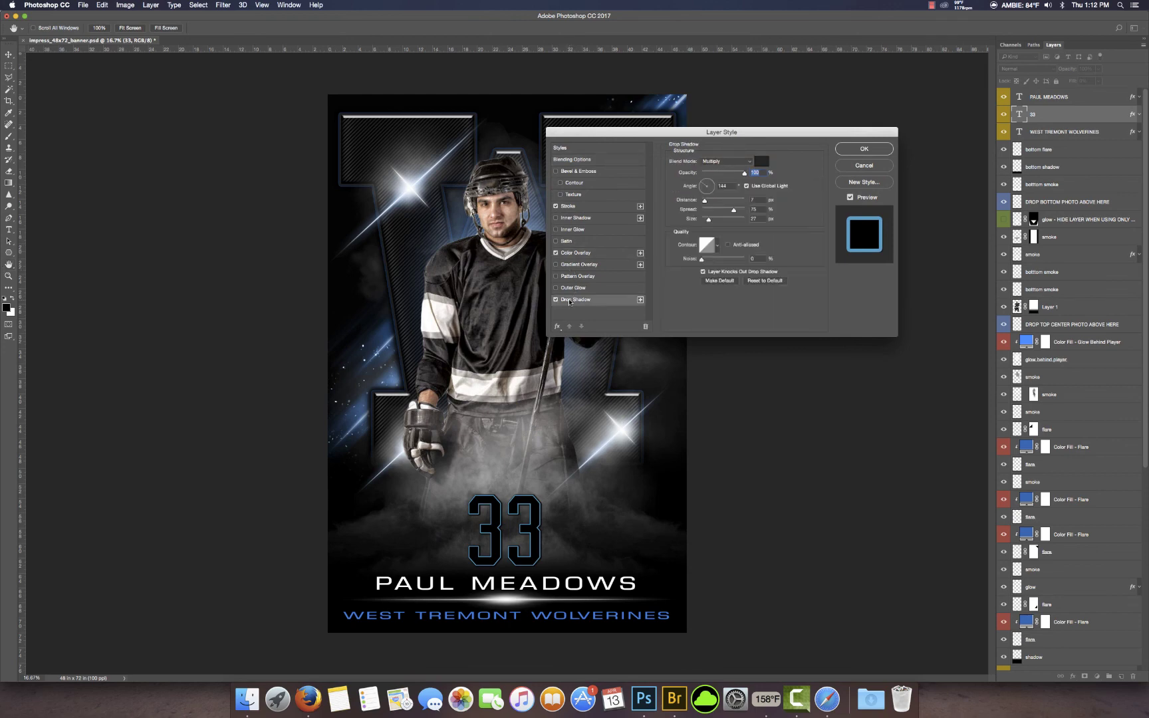
click(569, 207)
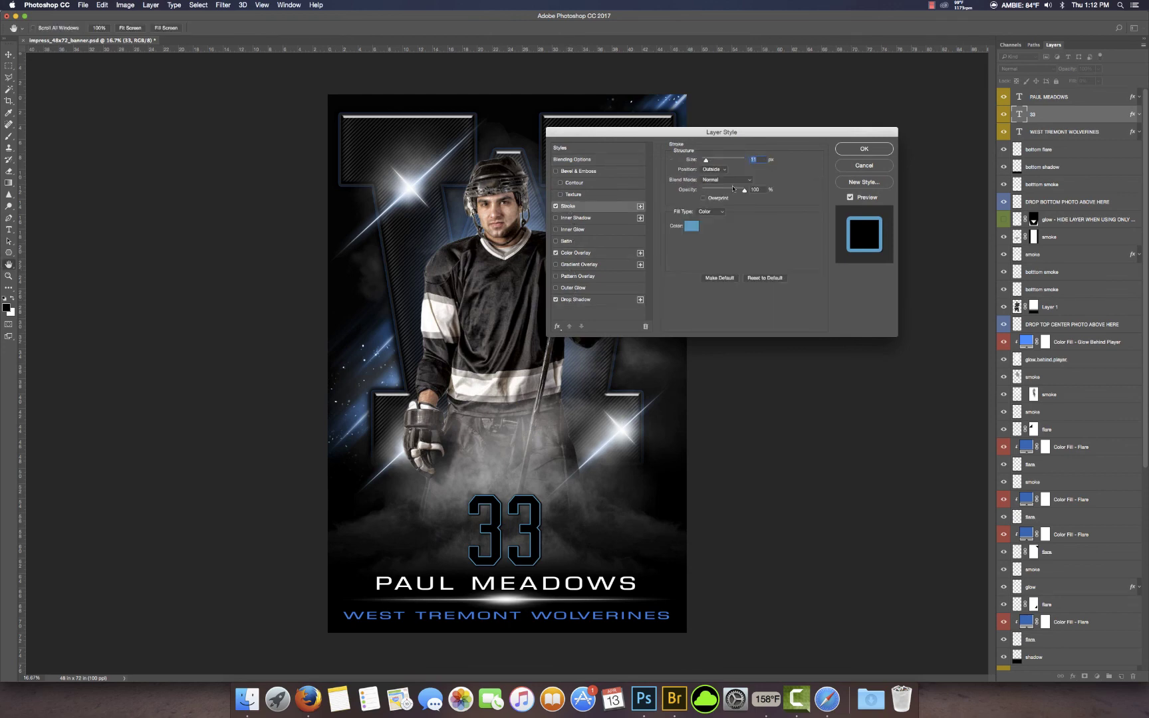
click(691, 227)
double_click(911, 269)
text(0079e1)
click(962, 124)
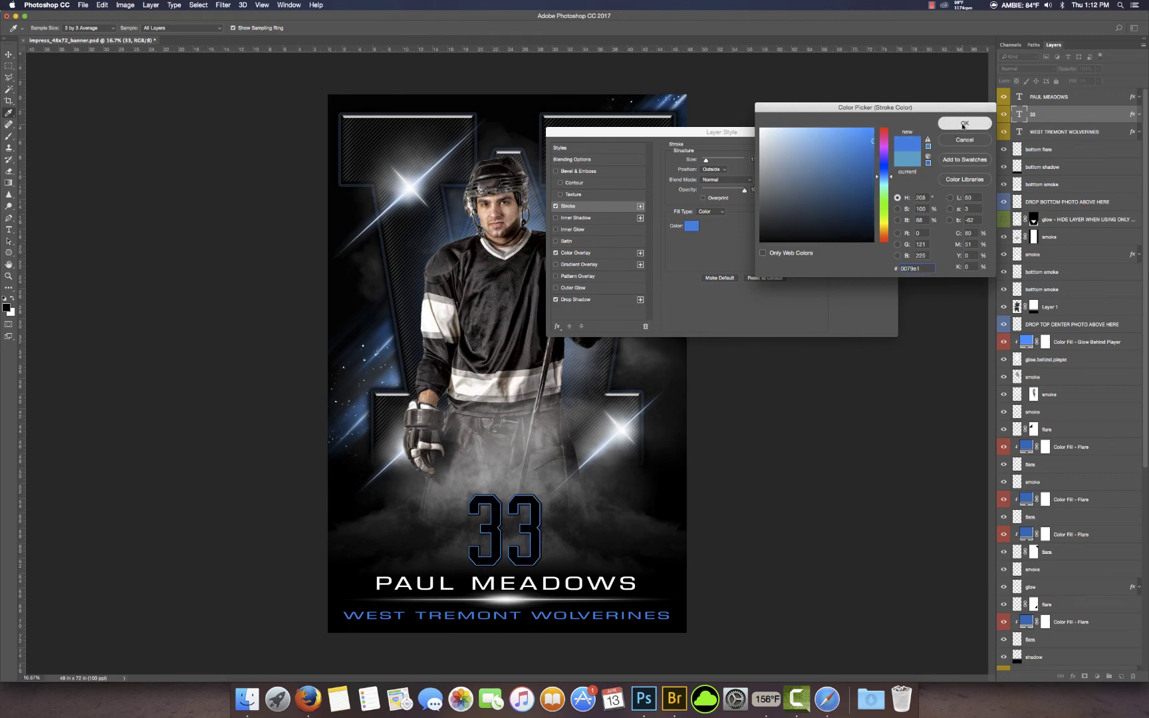
click(883, 146)
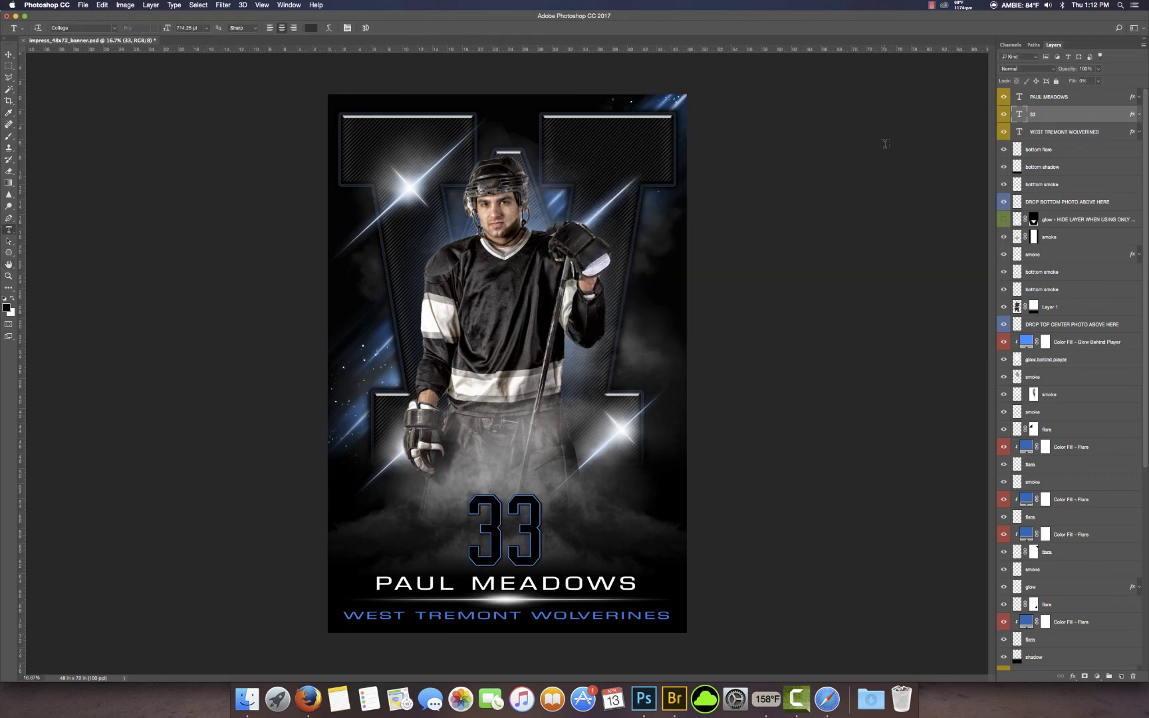